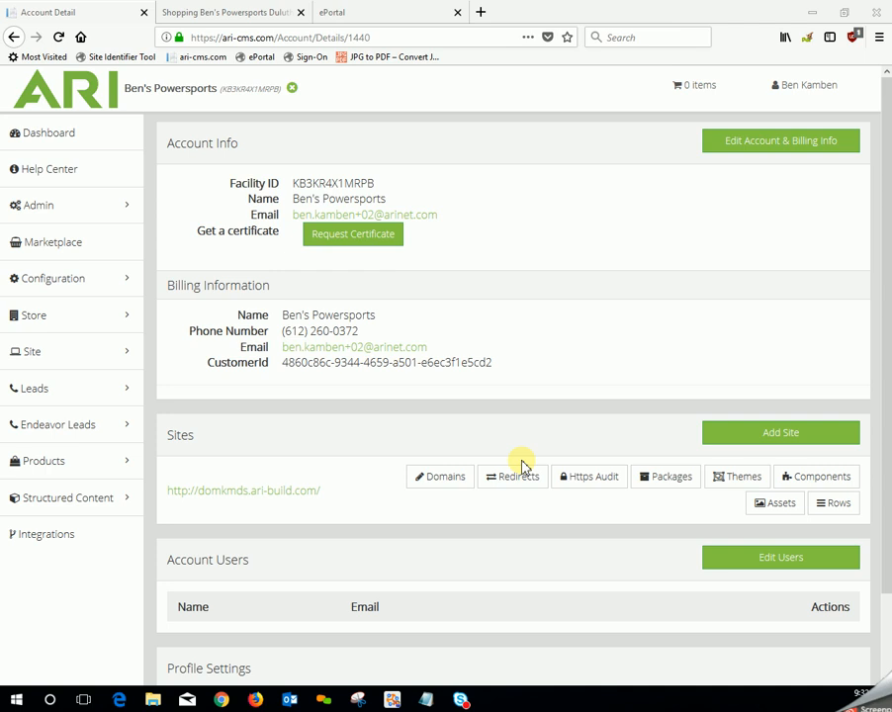
Step: Start a new custom product catalog with the year 2018 and the title "Bones Bearings"
mouse_move(22, 459)
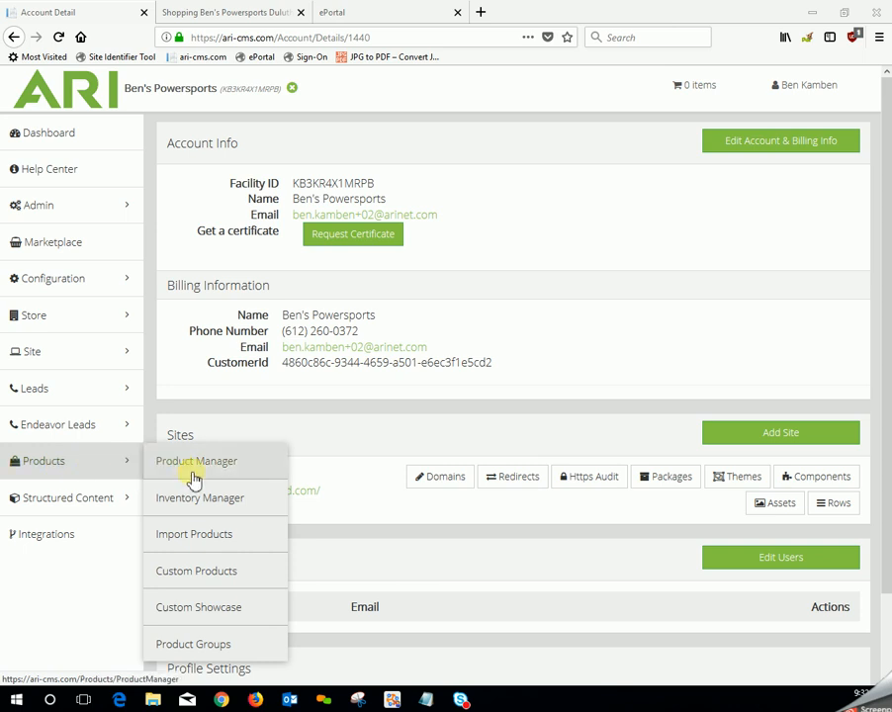
click(229, 576)
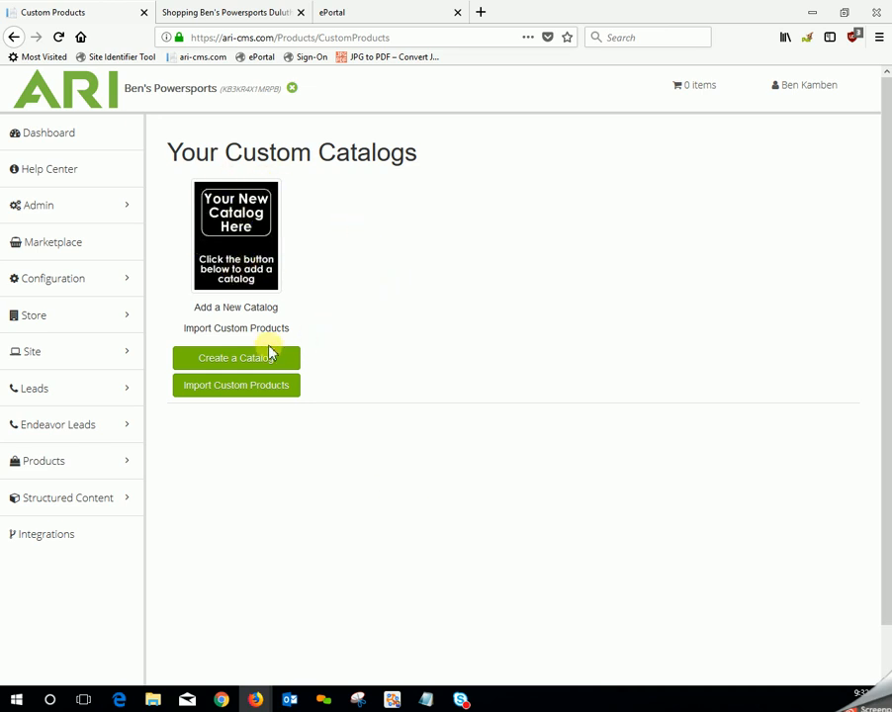
click(229, 359)
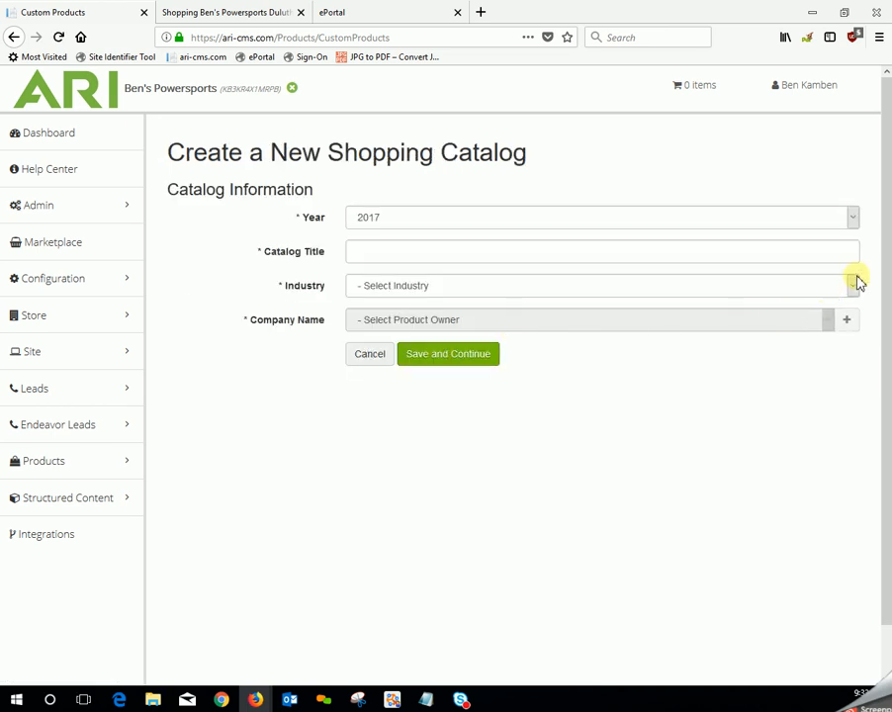
click(853, 220)
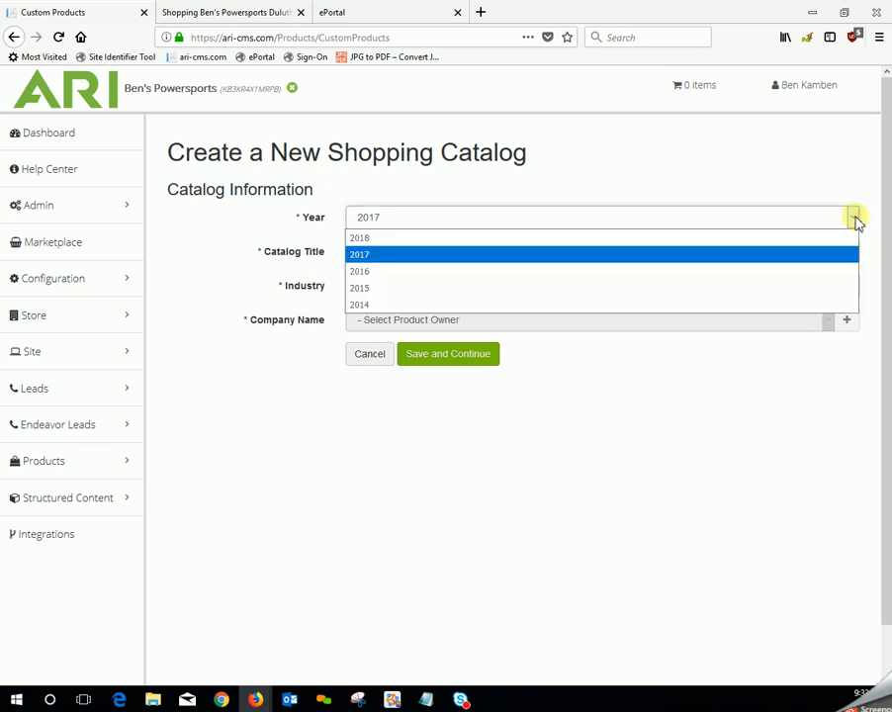
click(401, 249)
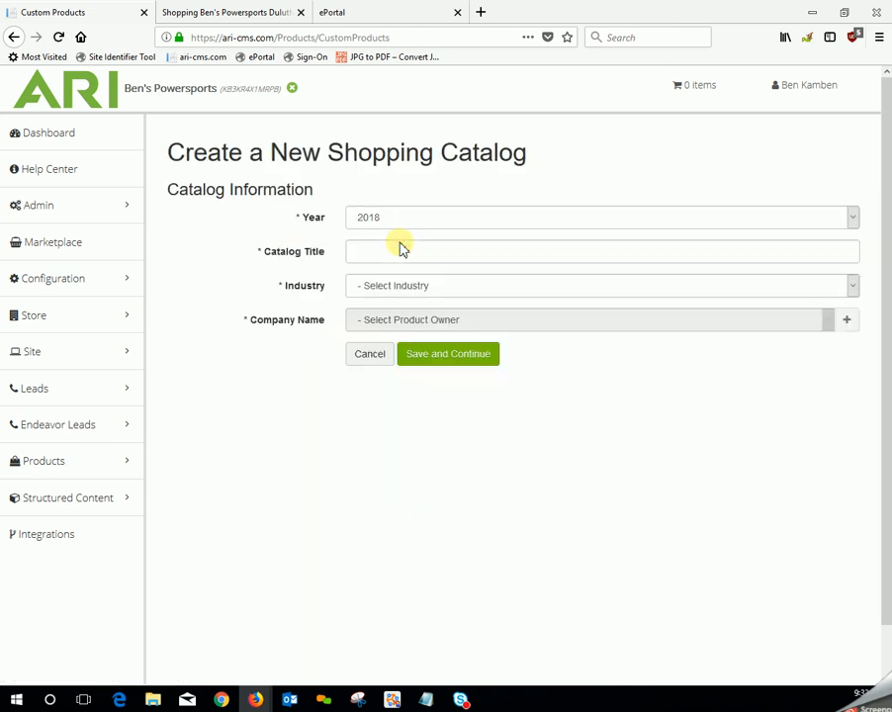
click(376, 250)
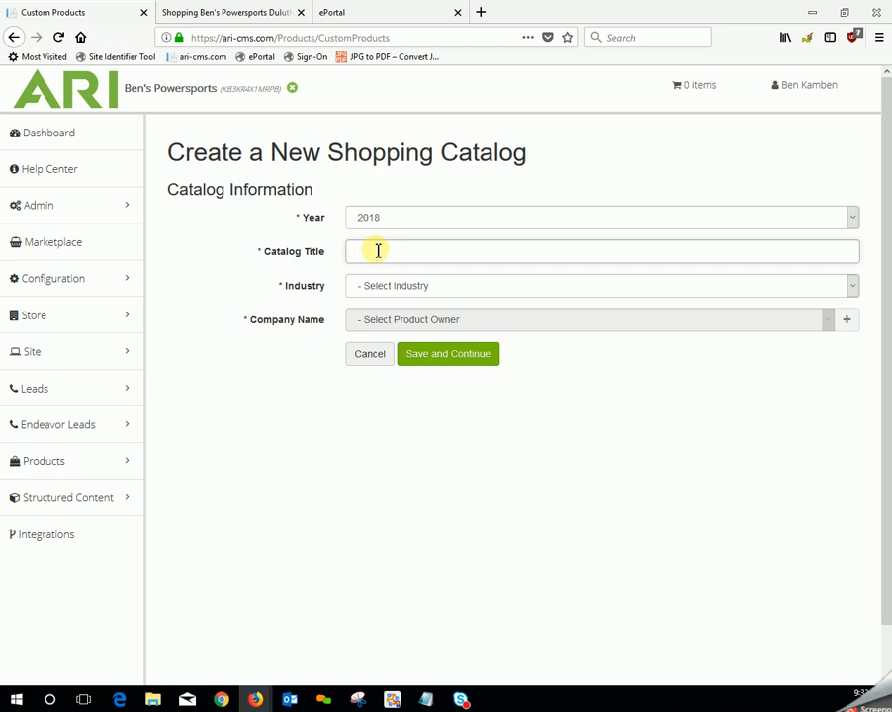
text(Bones Bearings)
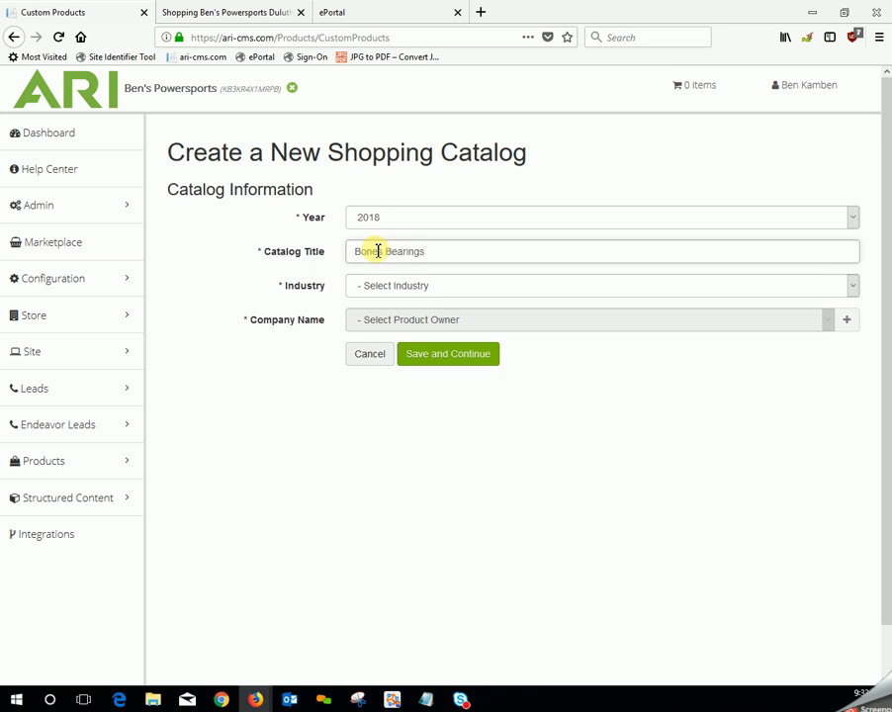
Step: Set the catalog's industry to Power Sports and its company name to the existing Bones Bearings entry
click(853, 288)
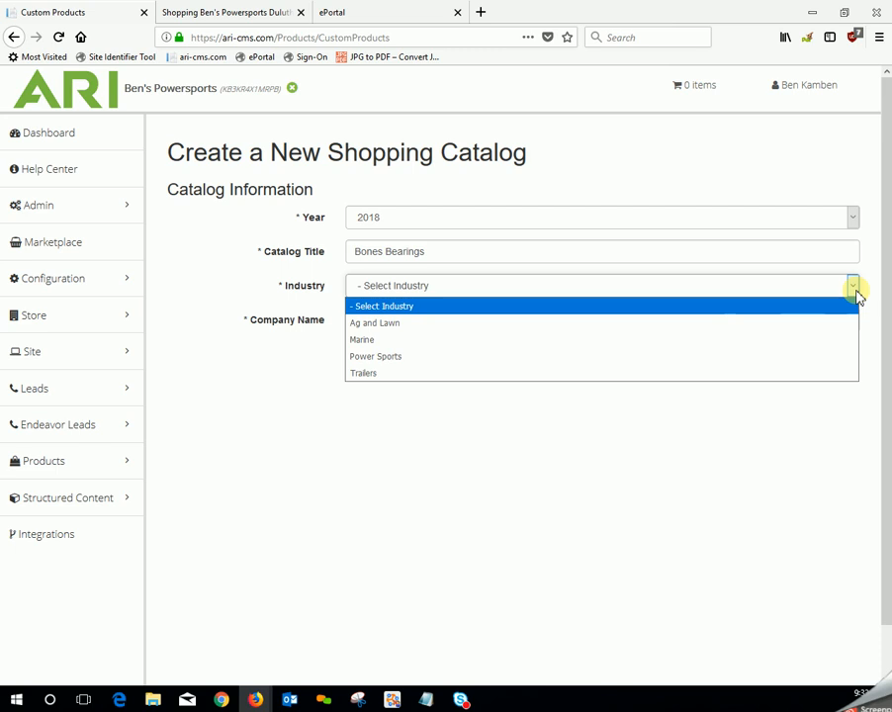
click(530, 358)
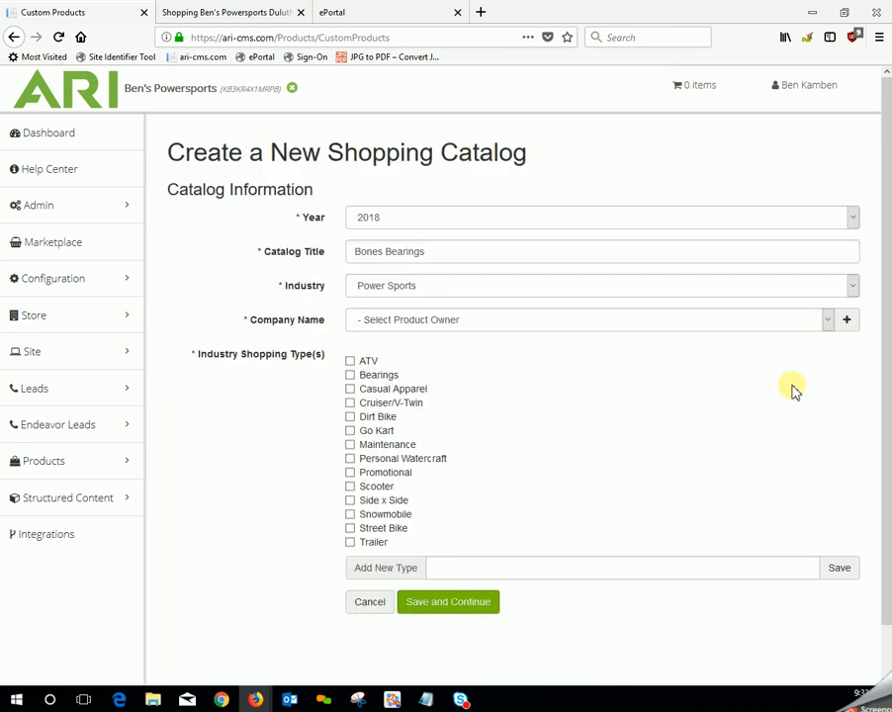
click(827, 323)
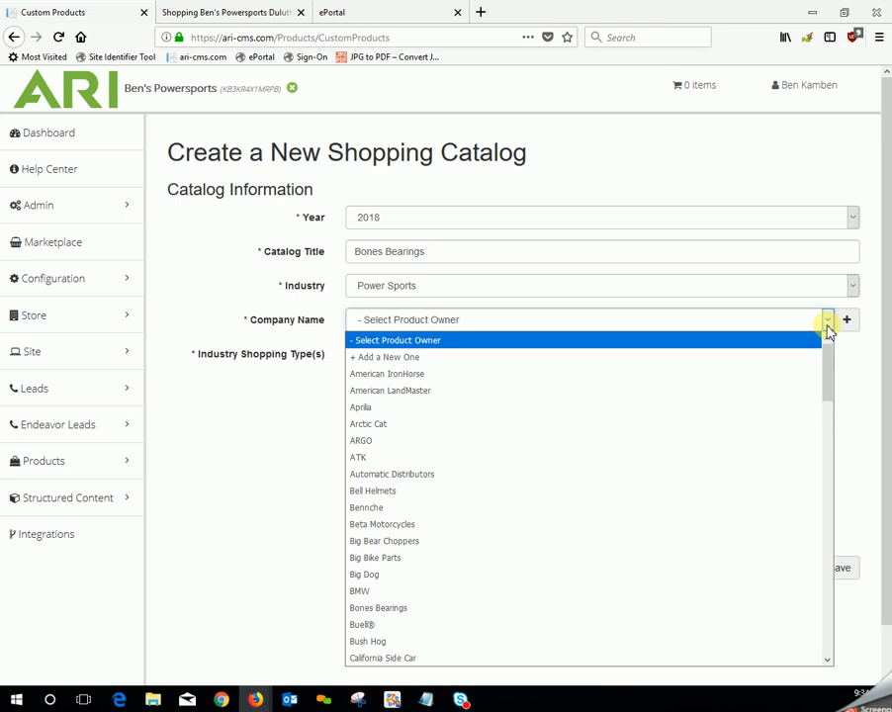
click(406, 357)
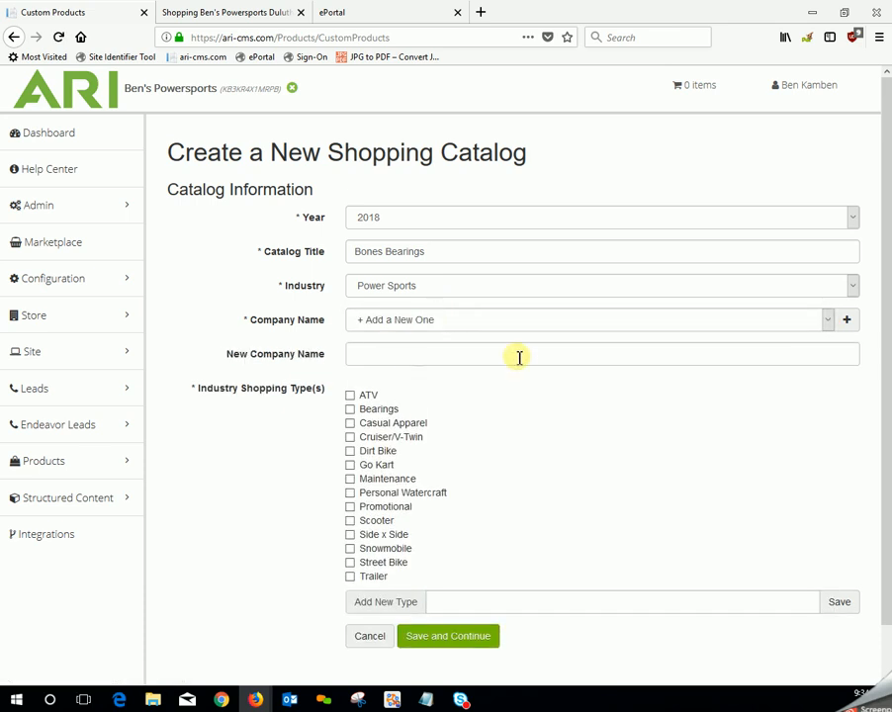
click(828, 321)
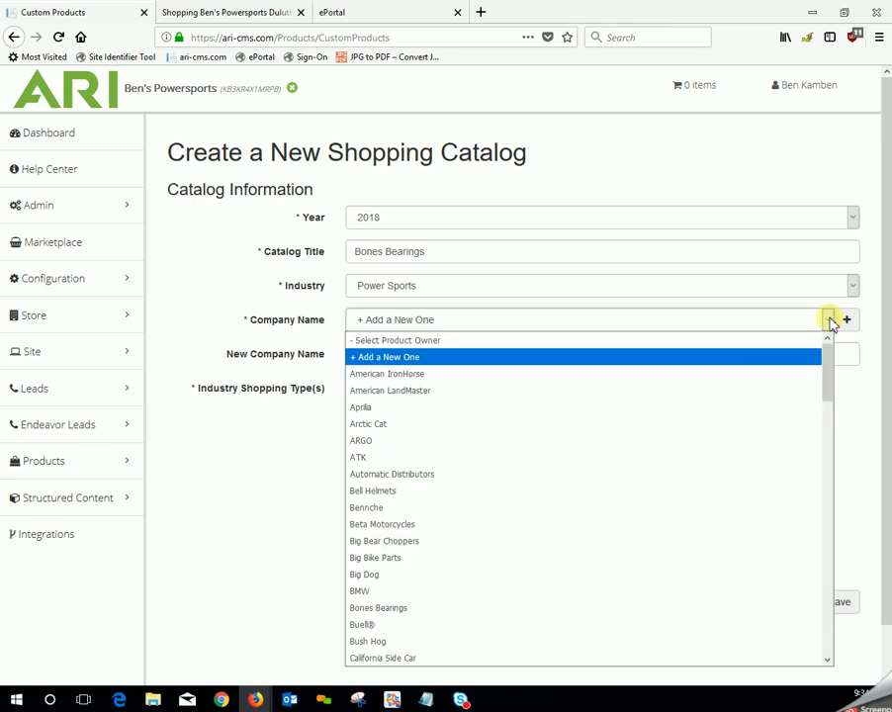
click(432, 613)
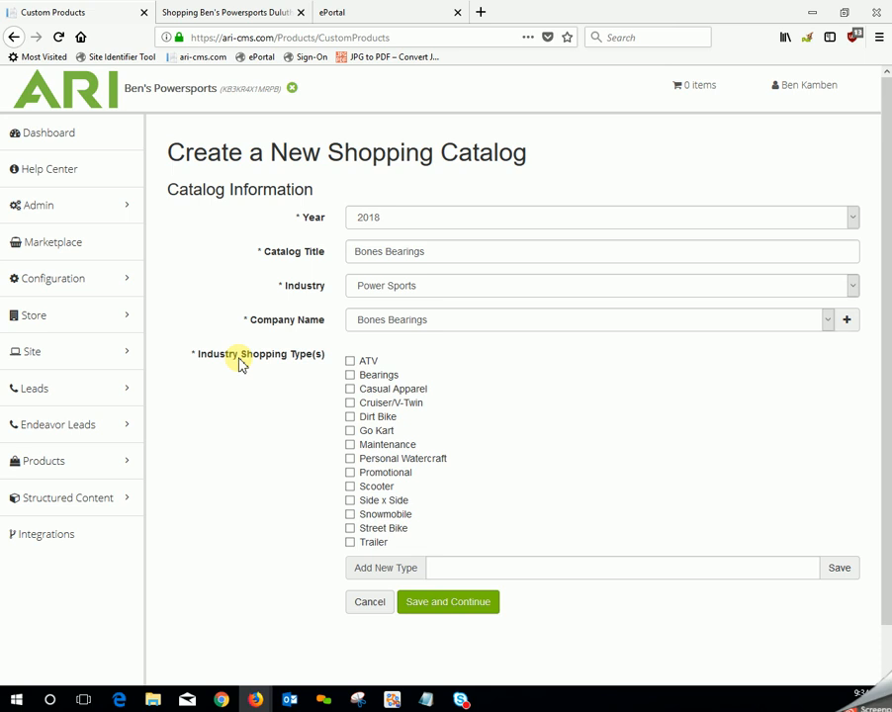
Step: Assign the Bearings industry shopping type to the catalog, then save and continue to catalog maintenance
mouse_move(86, 371)
click(498, 566)
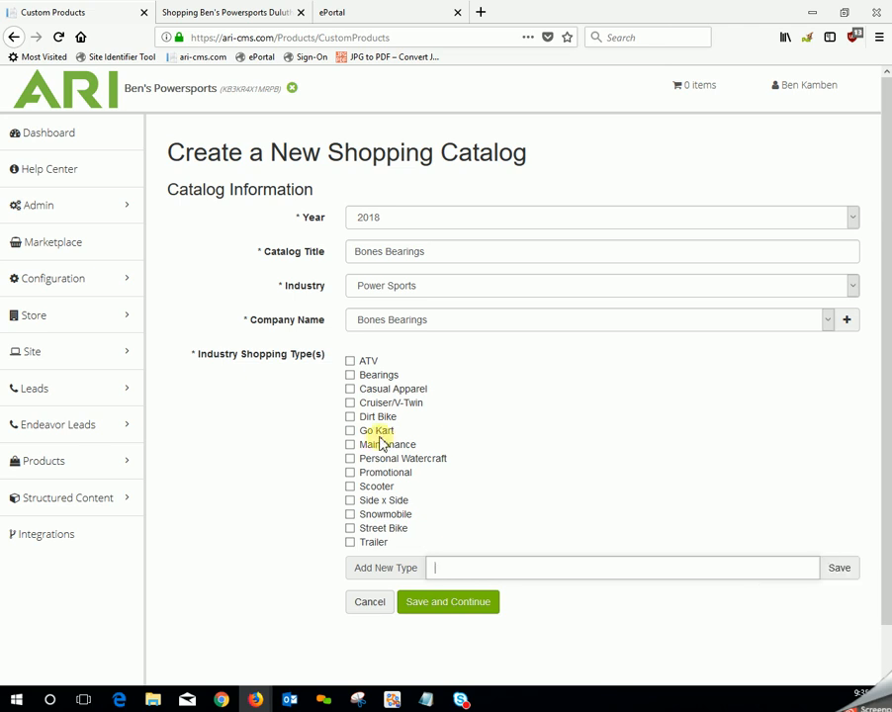
click(350, 375)
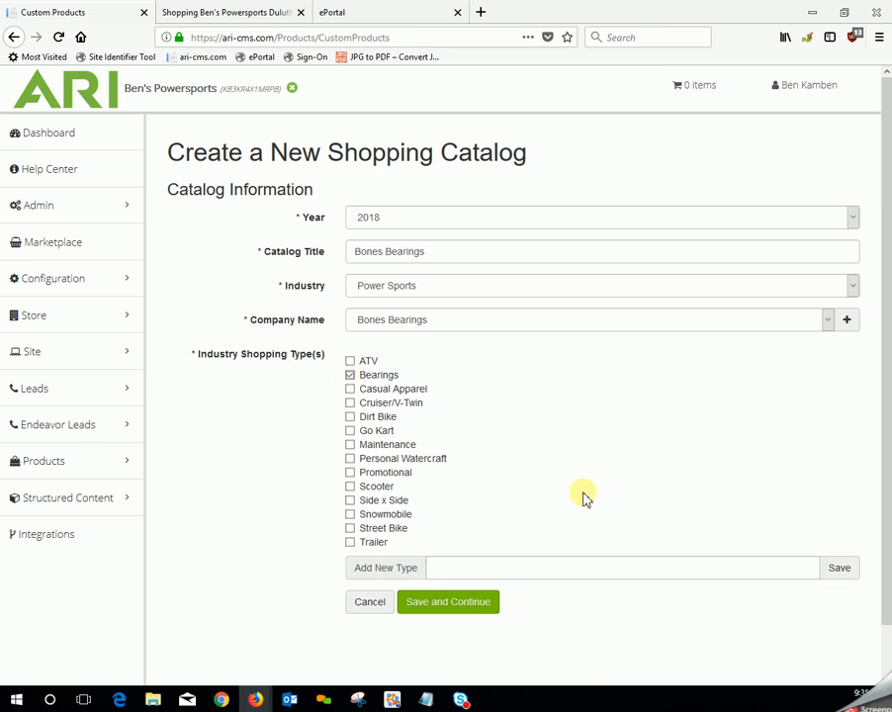
click(457, 608)
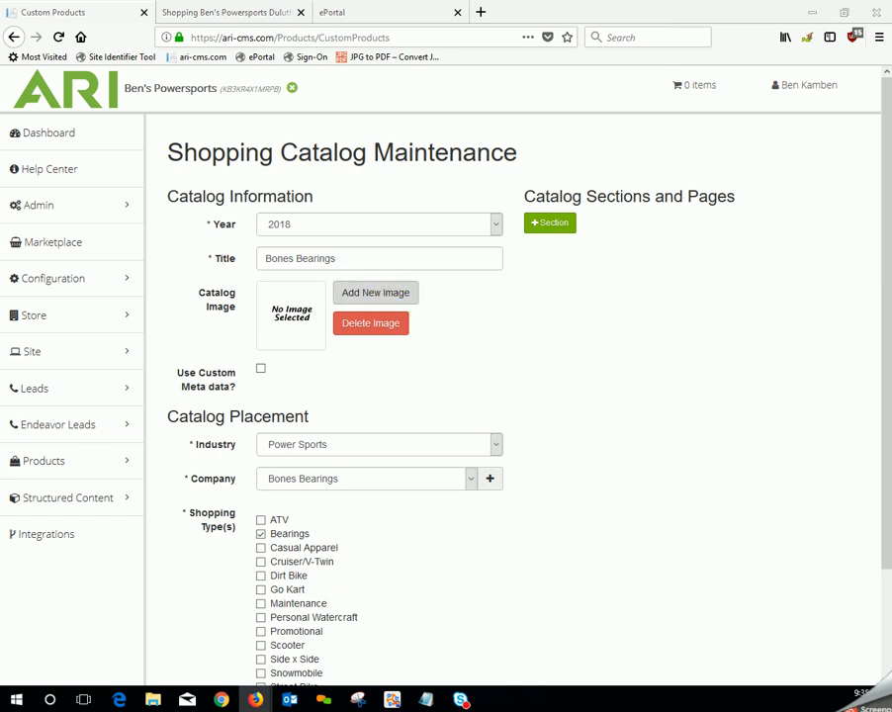
Step: Upload SSBST1 Logo from the Desktop folder Flash > Longboard > bearings as the catalog image
drag(645, 170, 638, 118)
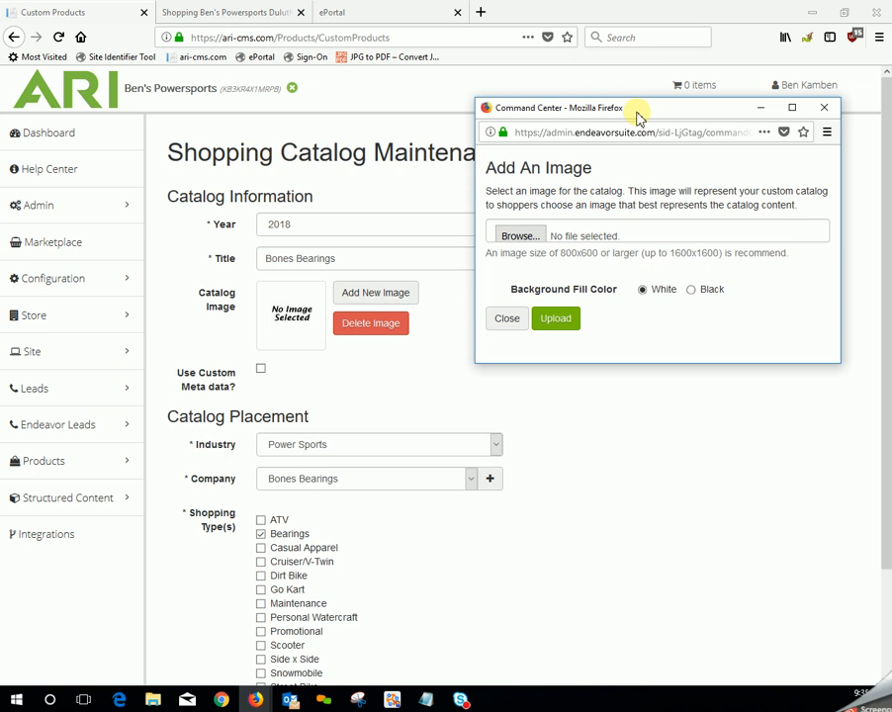
click(520, 237)
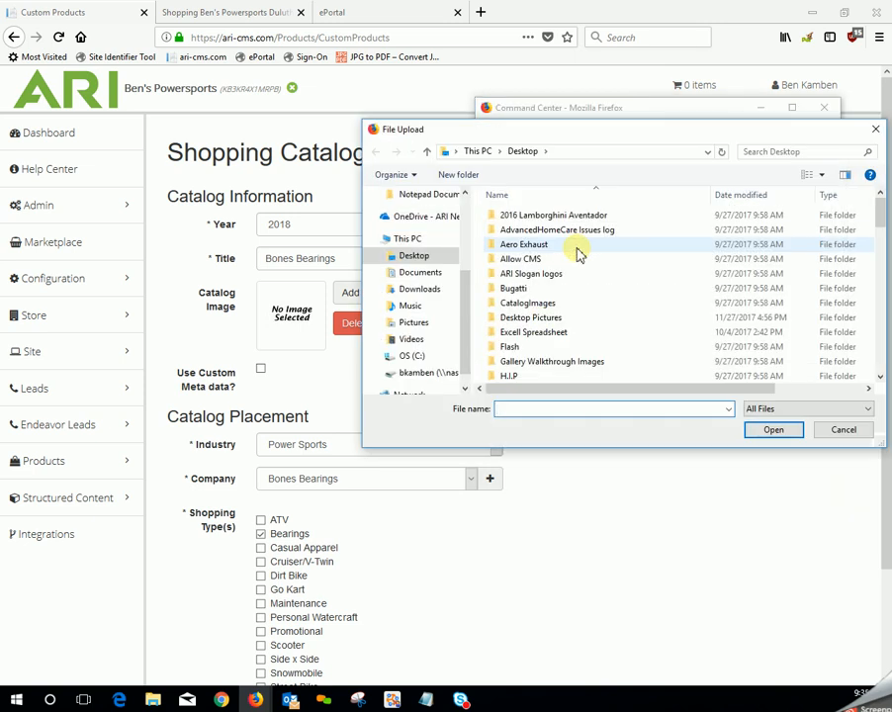
click(415, 323)
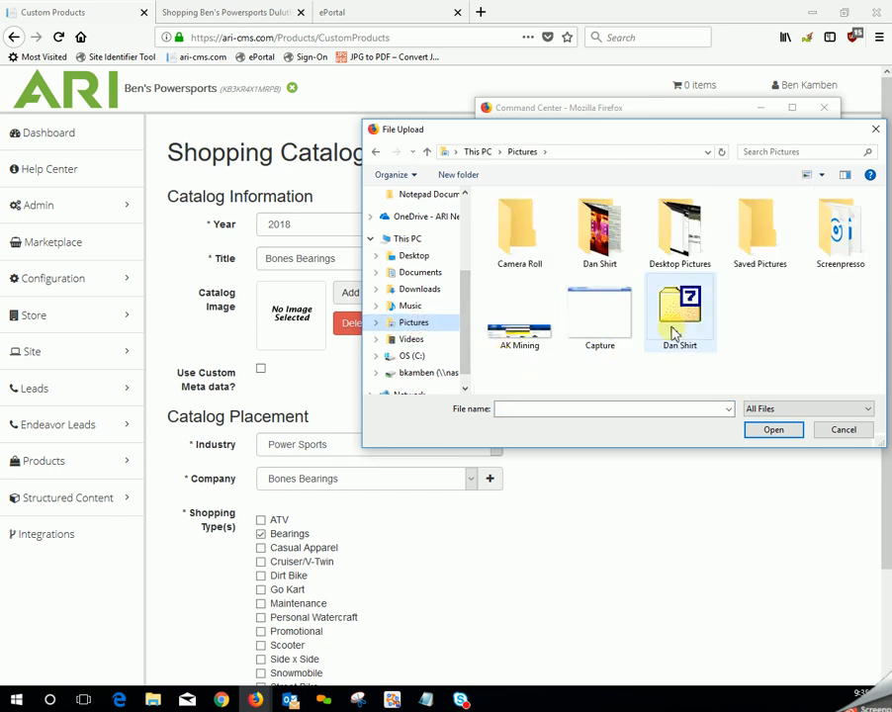
double_click(688, 234)
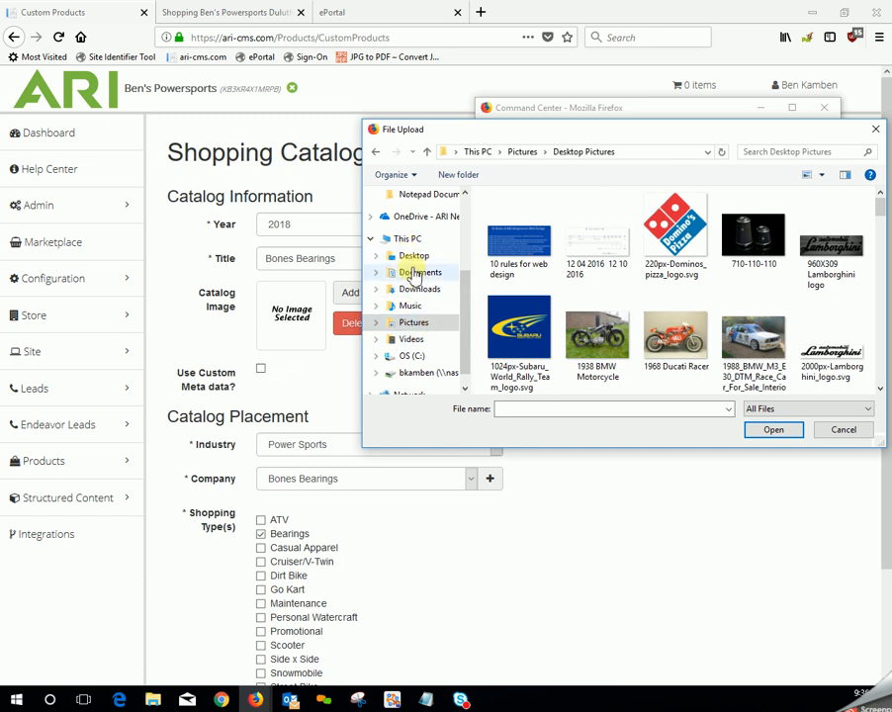
click(413, 255)
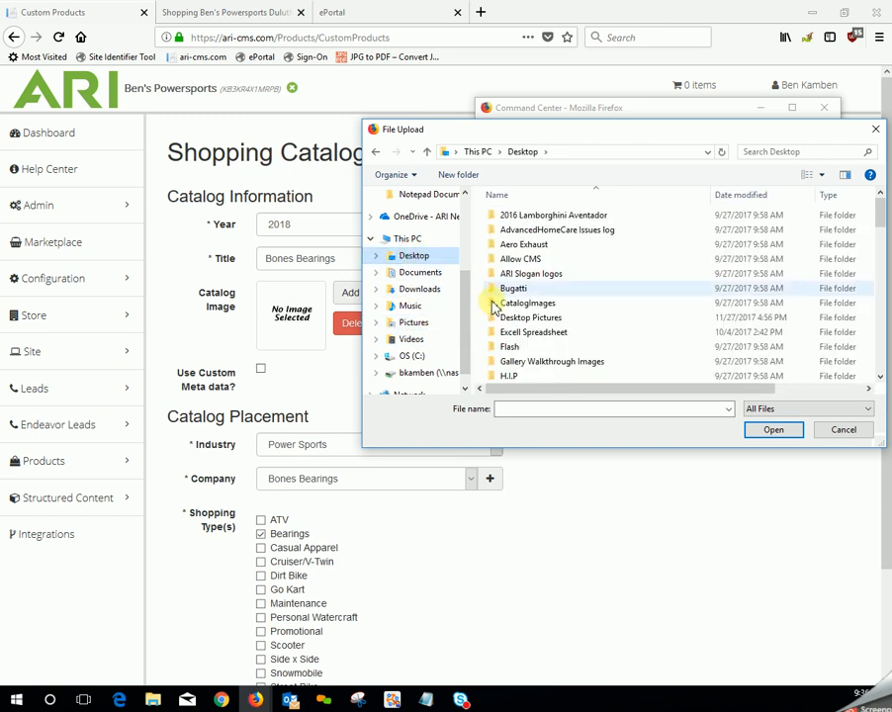
double_click(510, 348)
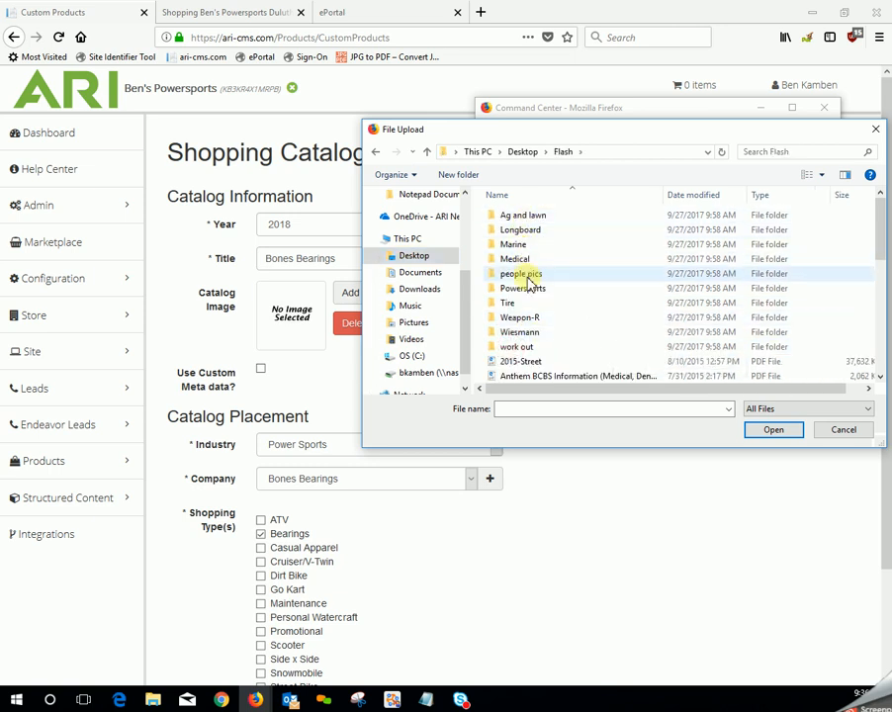
double_click(519, 229)
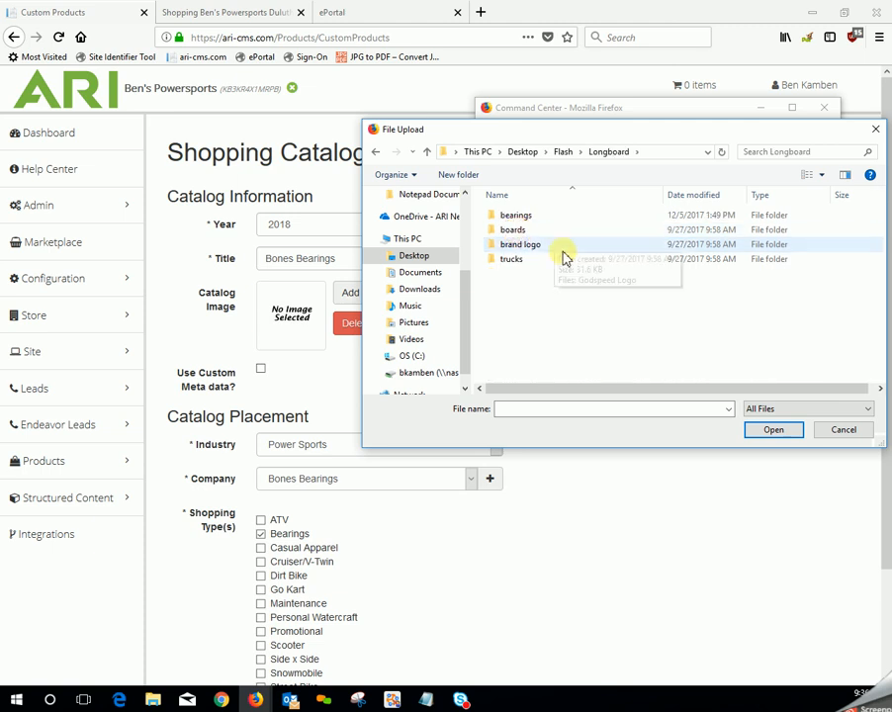
double_click(512, 215)
click(759, 232)
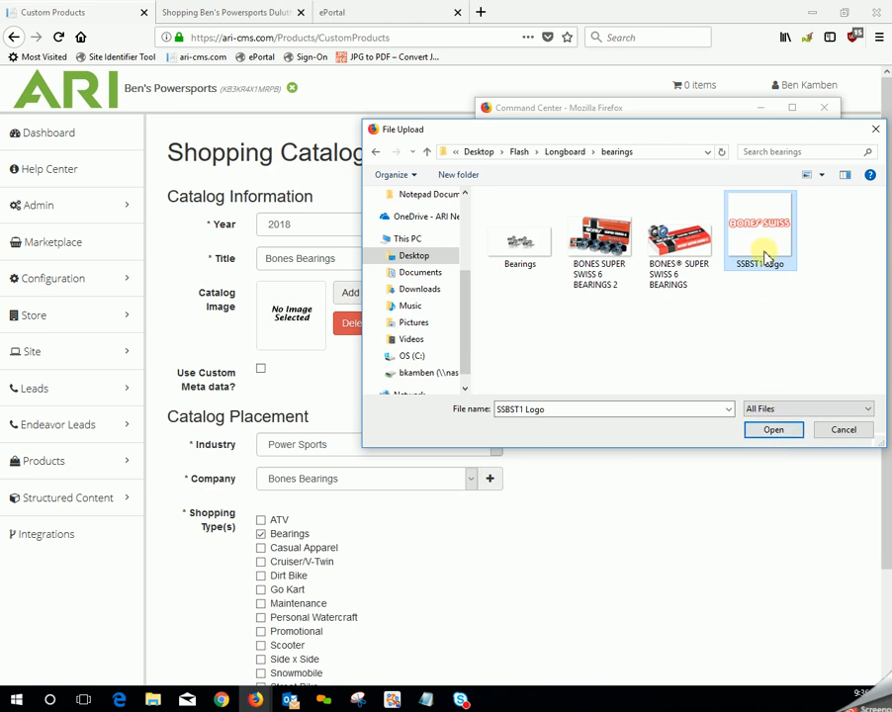
click(774, 430)
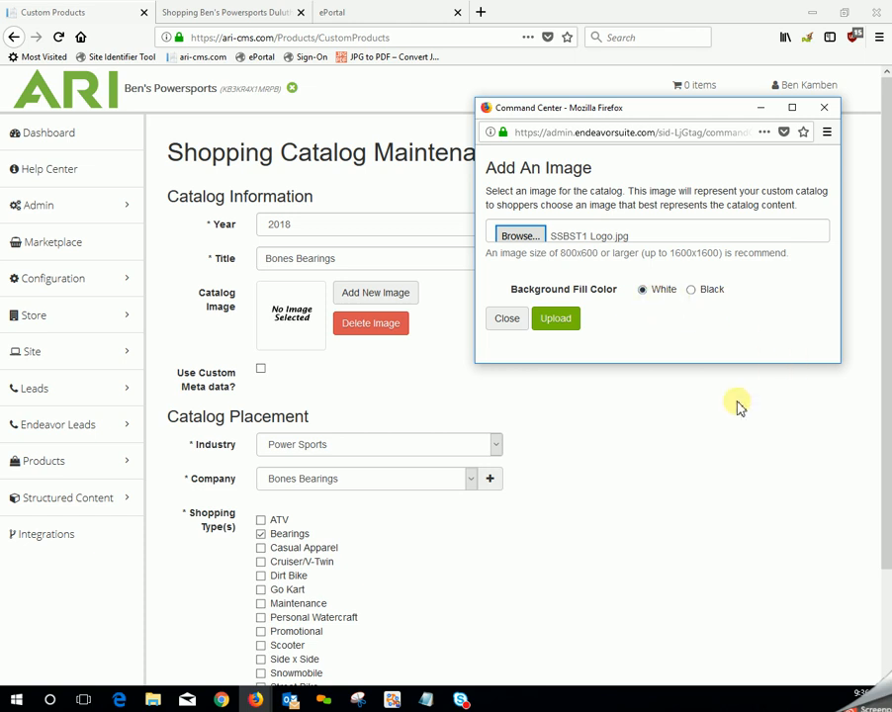
click(557, 318)
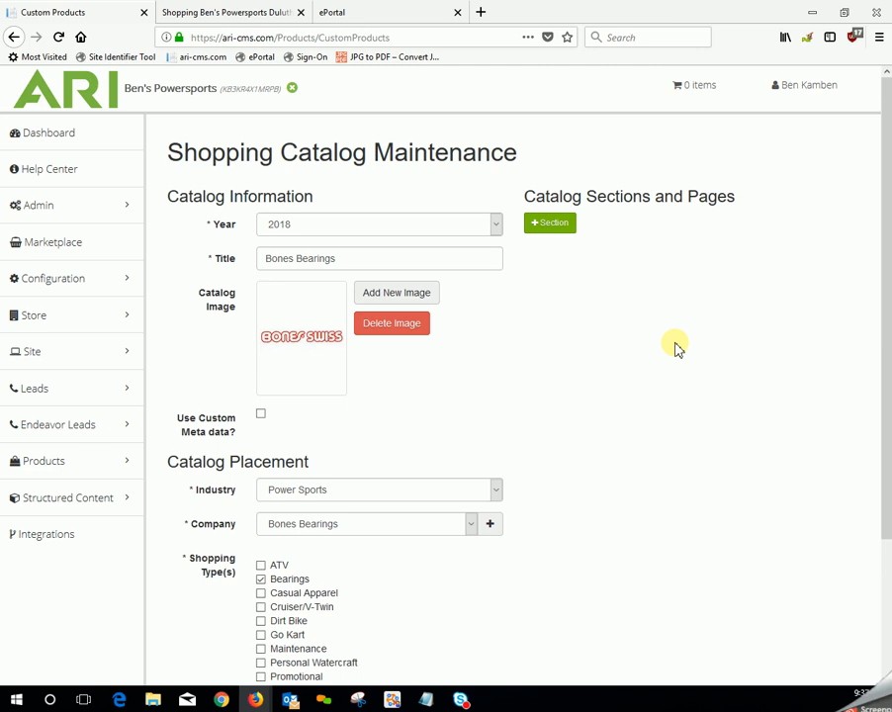
Step: Add a section to the catalog and name it "Longboard Bearings"
click(556, 230)
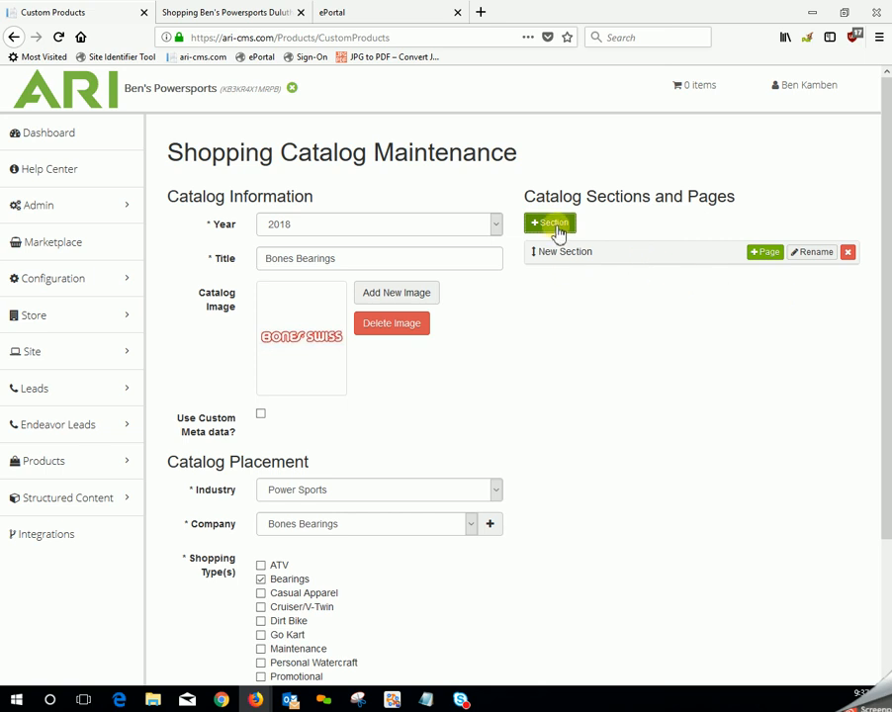
click(815, 253)
drag(614, 284, 535, 287)
key(BackSpace)
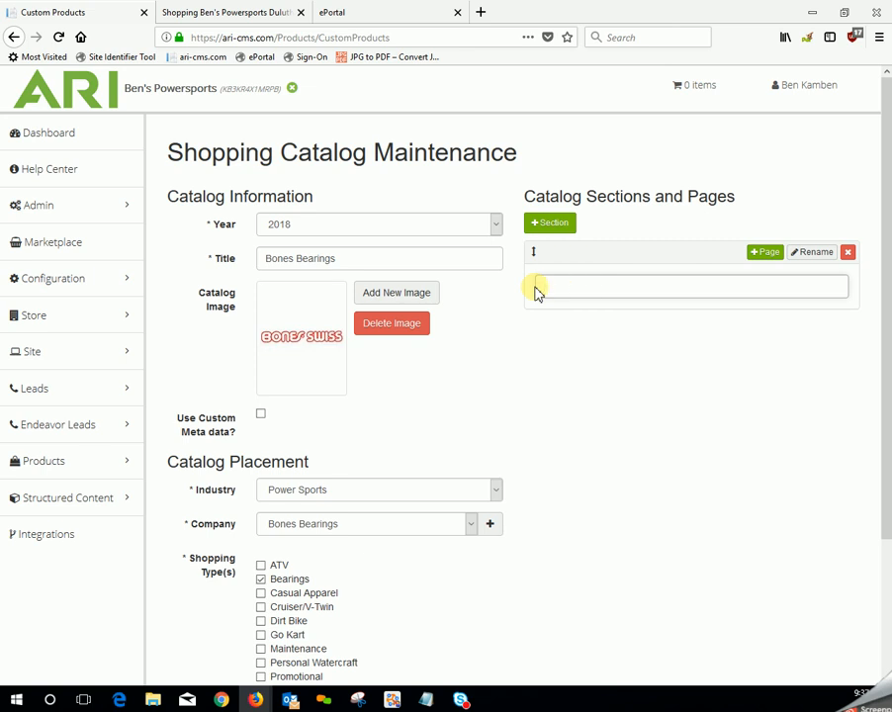
text(Longboard)
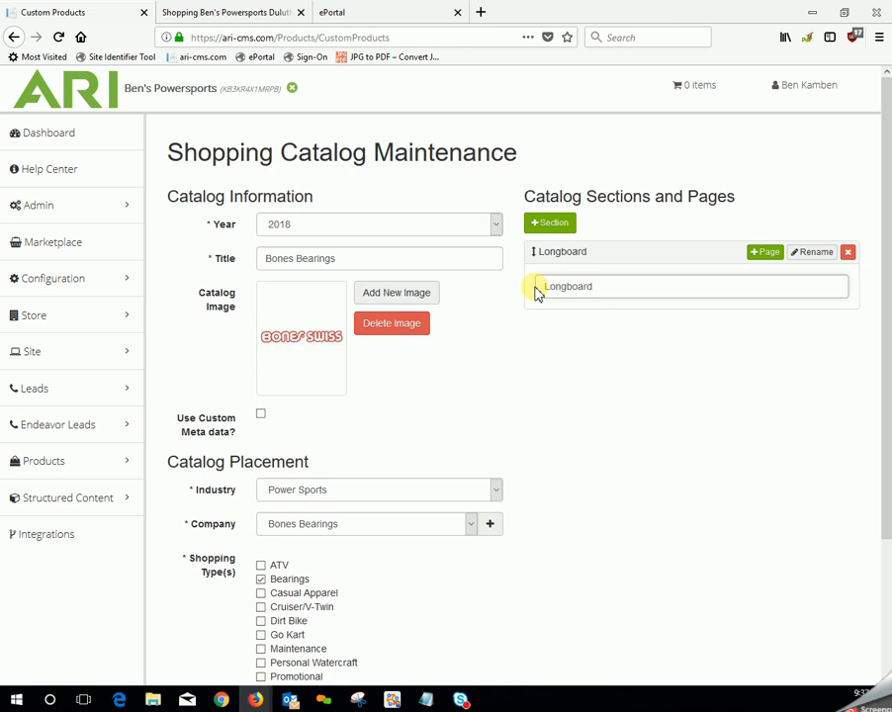
text( Bearings)
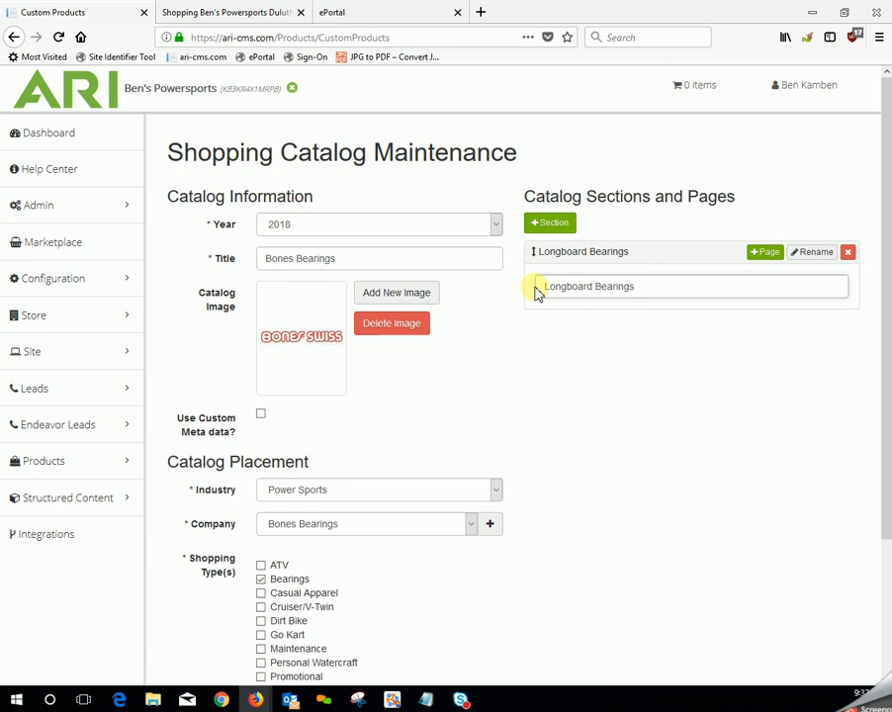
key(Return)
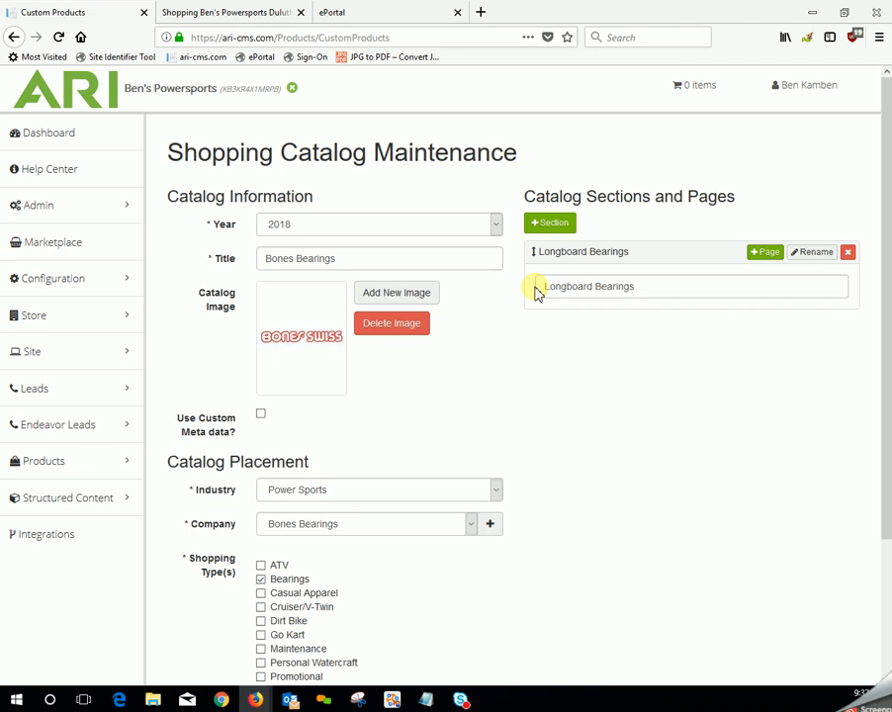
Step: Add a page under the Longboard Bearings section and name it "High Speed Bearings"
click(767, 253)
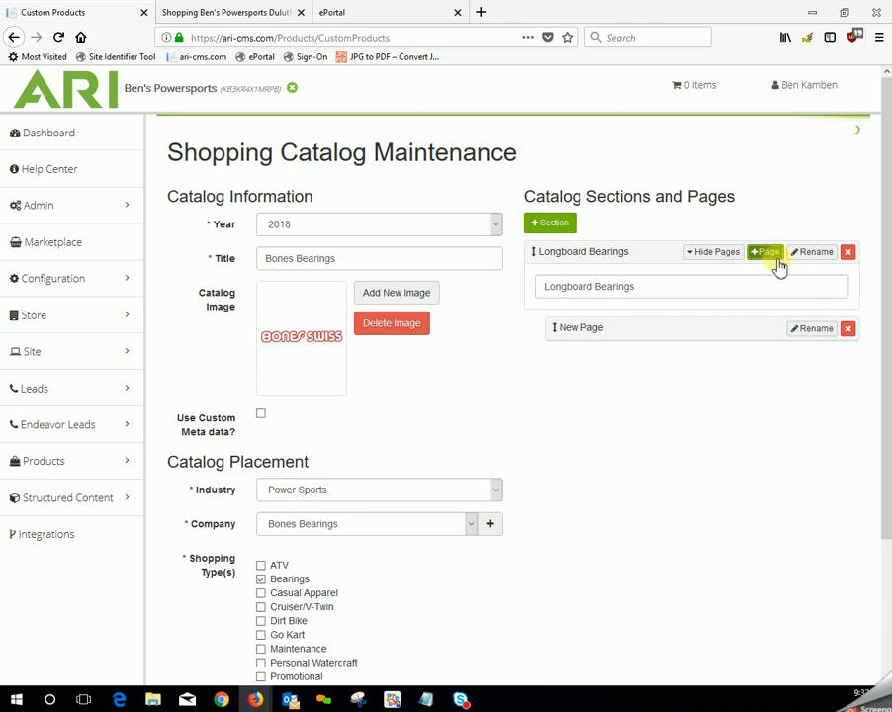
click(814, 330)
click(643, 363)
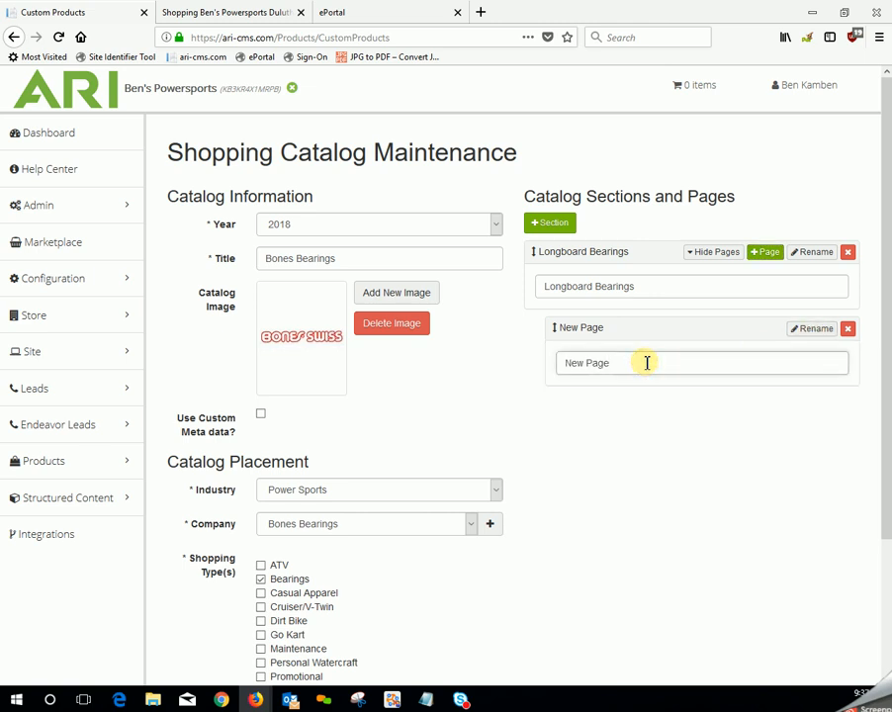
key(BackSpace)
key(BackSpace)
key(BackSpace)
key(BackSpace)
key(BackSpace)
key(BackSpace)
key(BackSpace)
key(BackSpace)
text(High Speed)
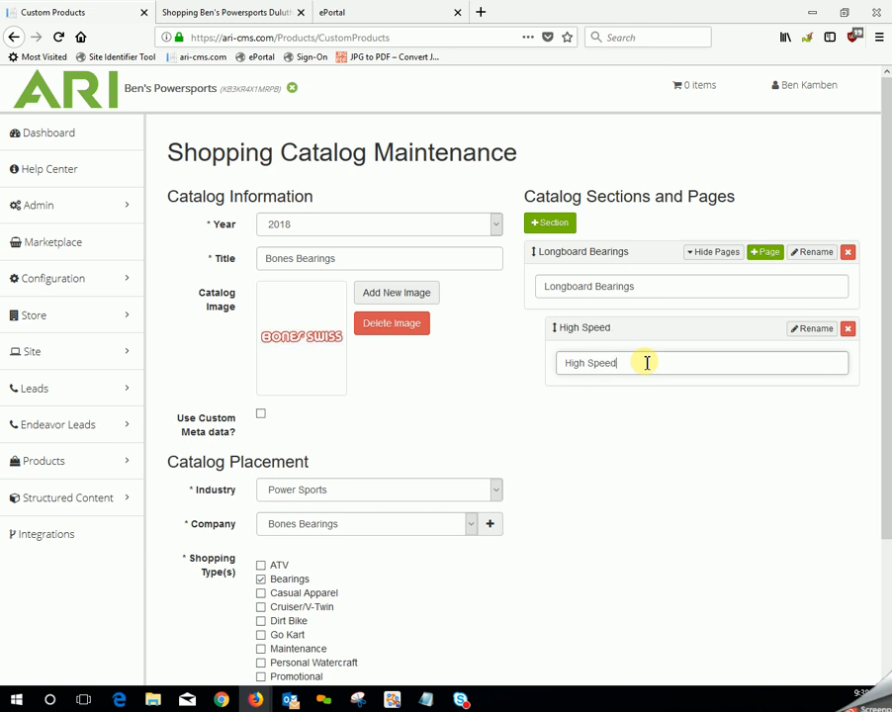
text( Bearings)
key(Return)
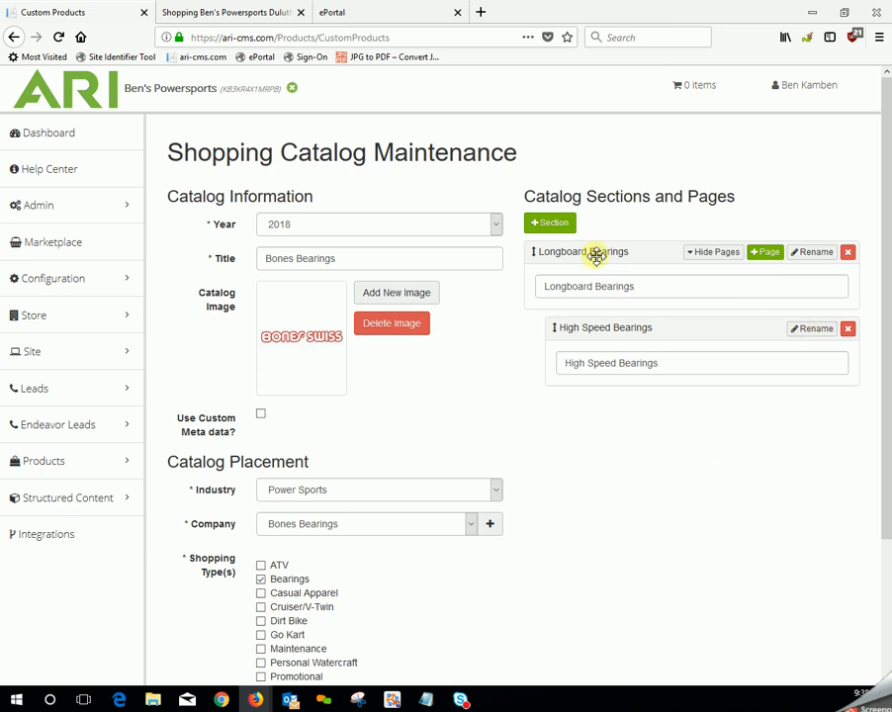
Step: Save the catalog changes and check the Bones Bearings catalog structure from the custom catalogs list
scroll(617, 302, down, 3)
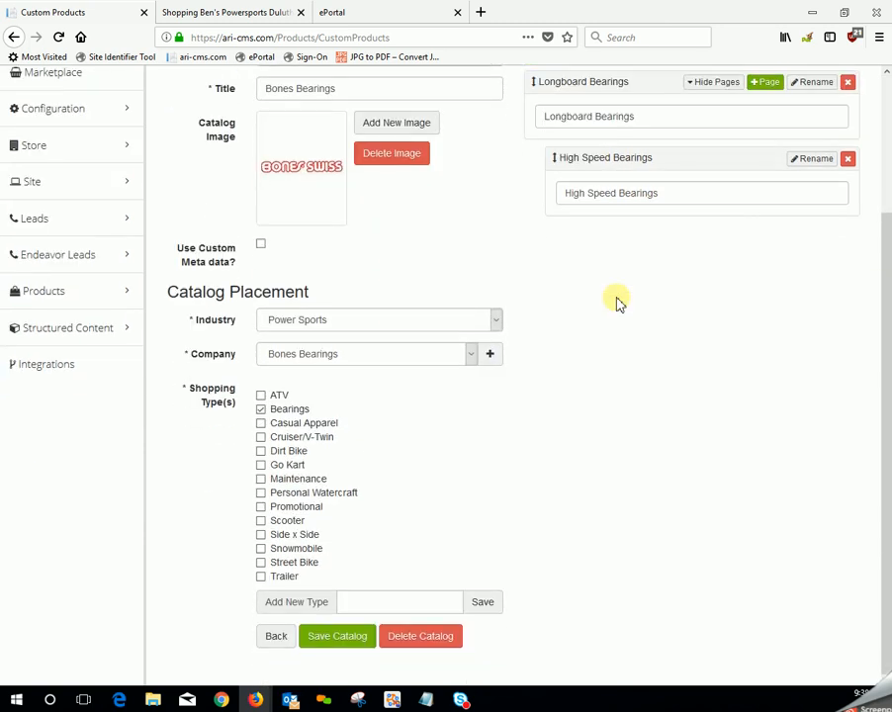
click(335, 645)
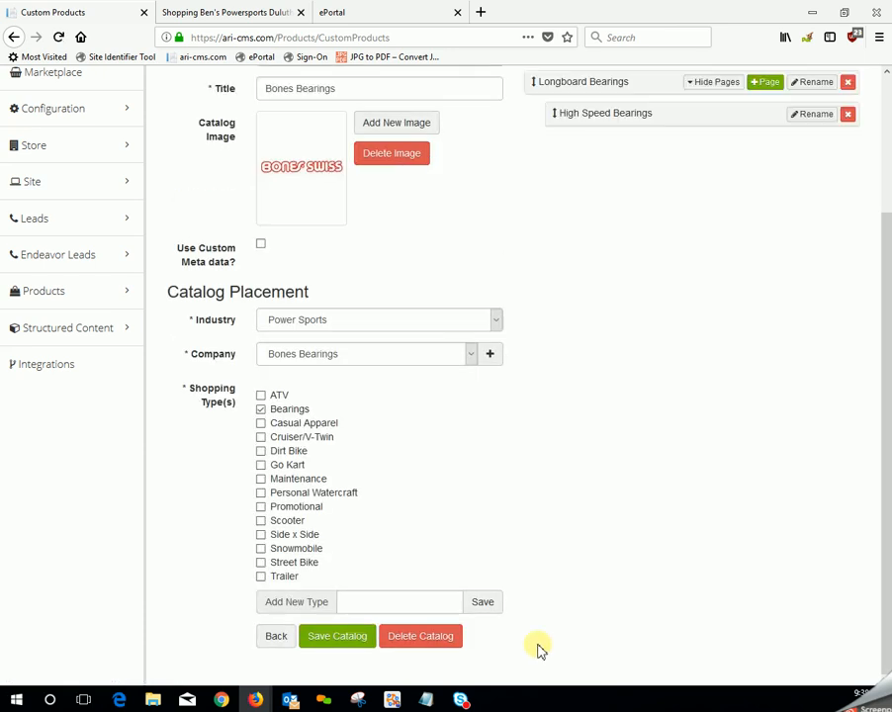
click(274, 638)
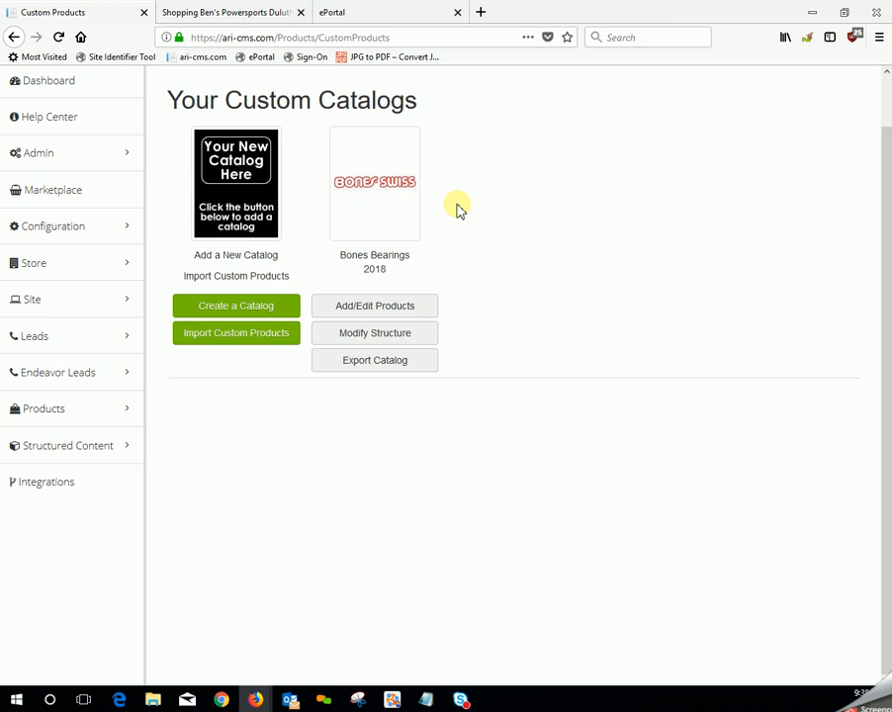
click(401, 336)
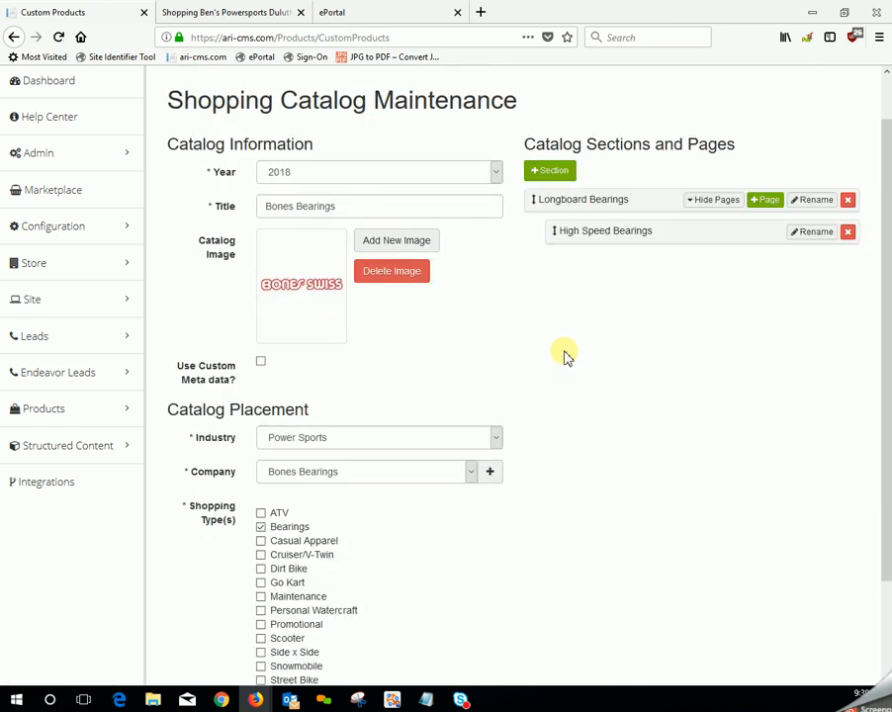
scroll(558, 390, down, 2)
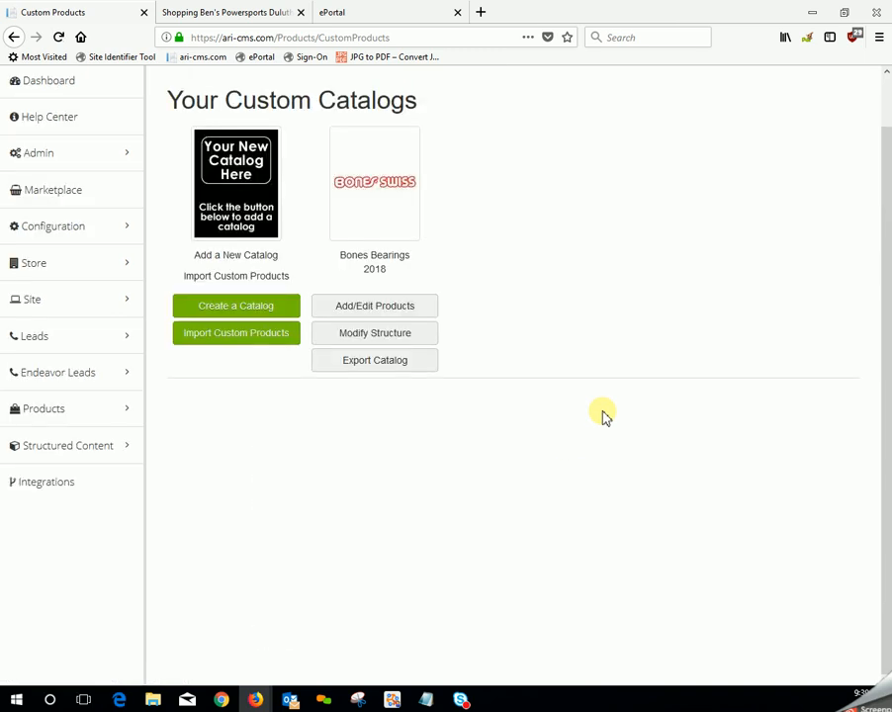
Step: Open the Bones Bearings catalog's products for the Longboard Bearings section and the High Speed Bearings page
click(385, 307)
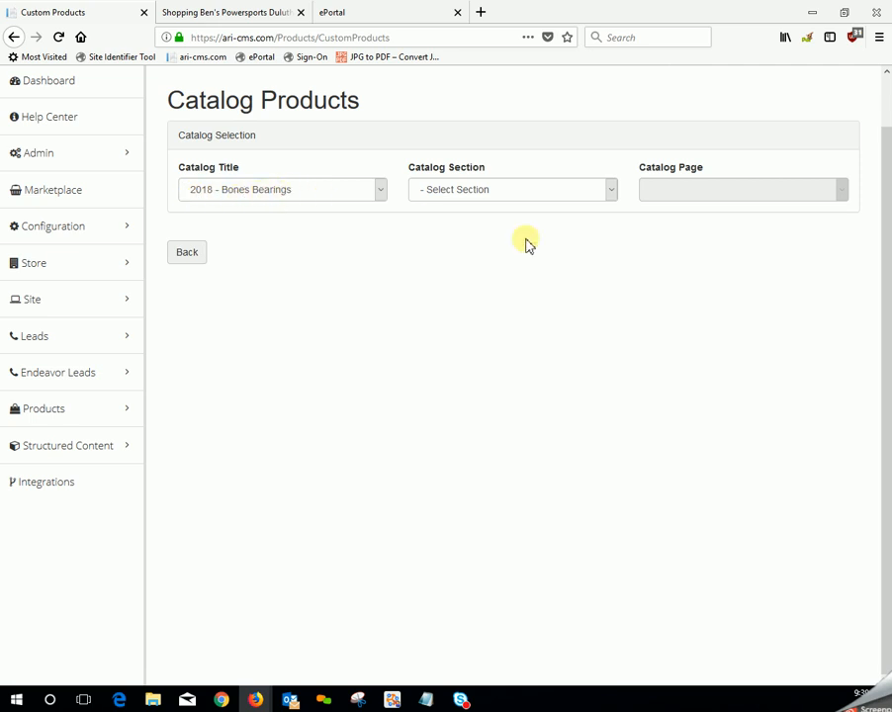
click(613, 190)
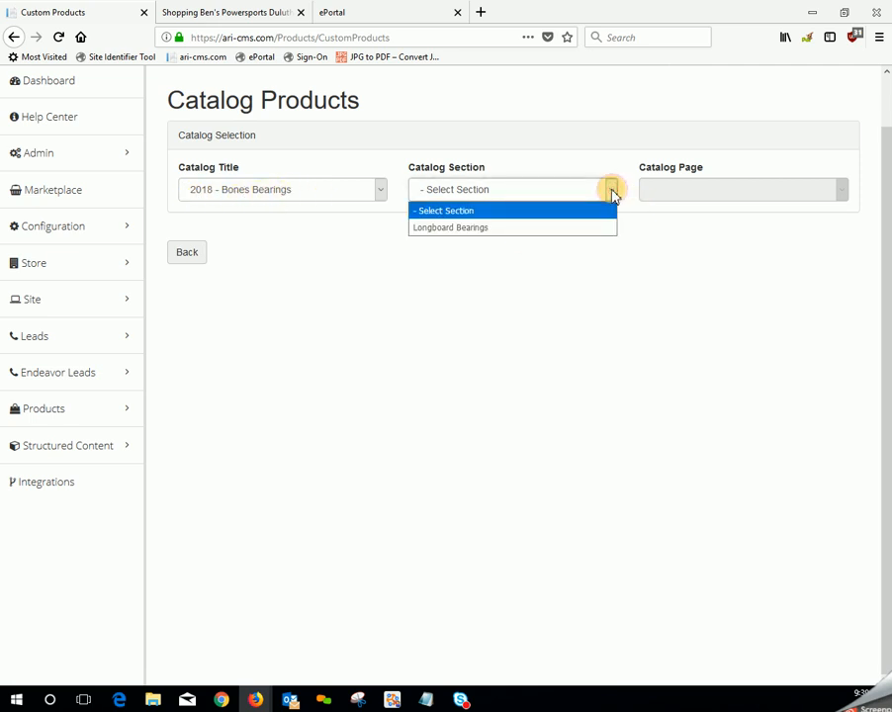
click(559, 228)
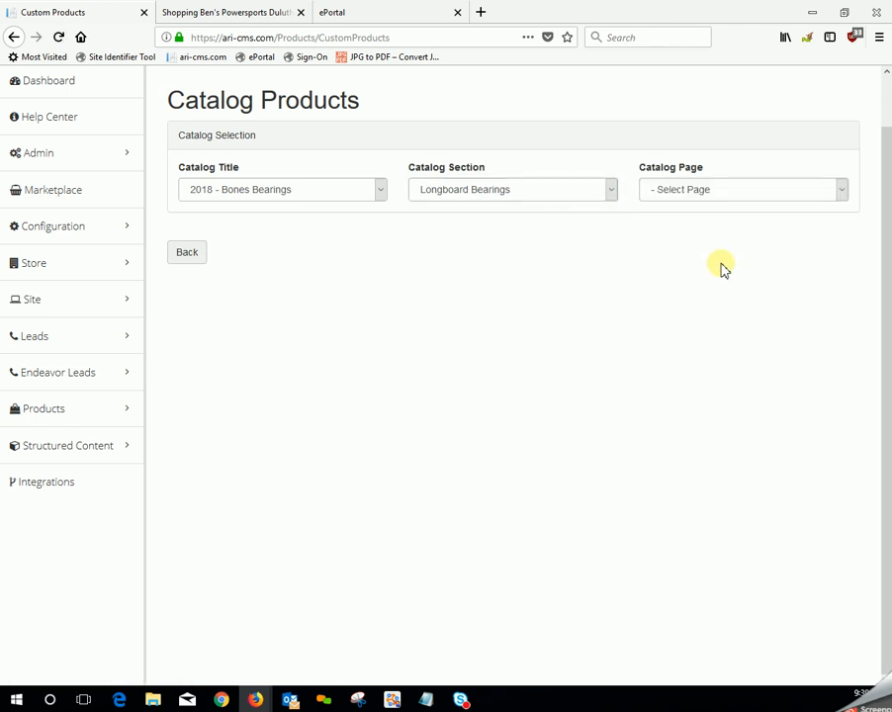
click(843, 192)
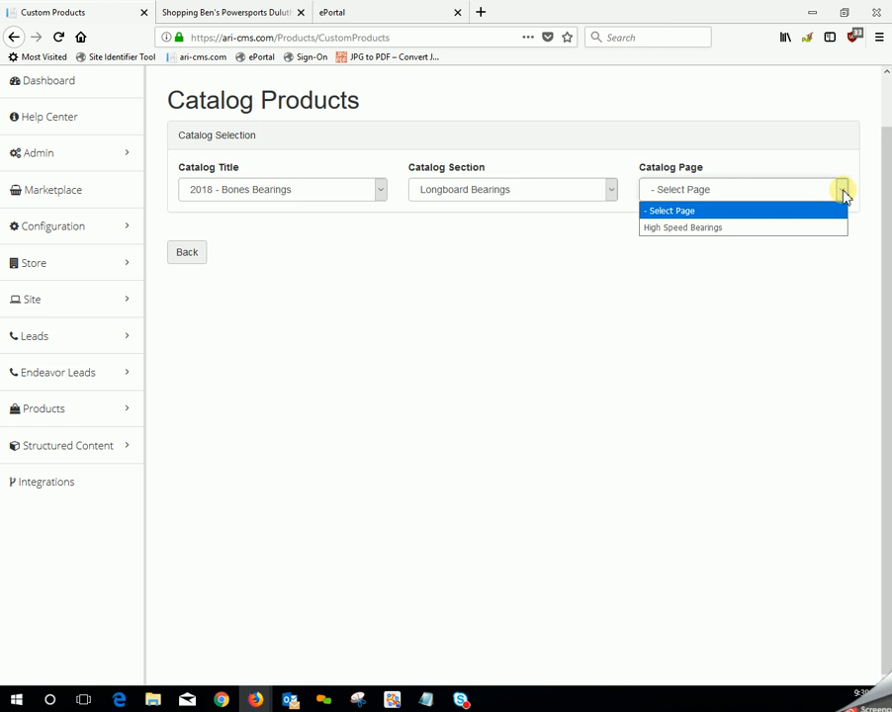
click(693, 229)
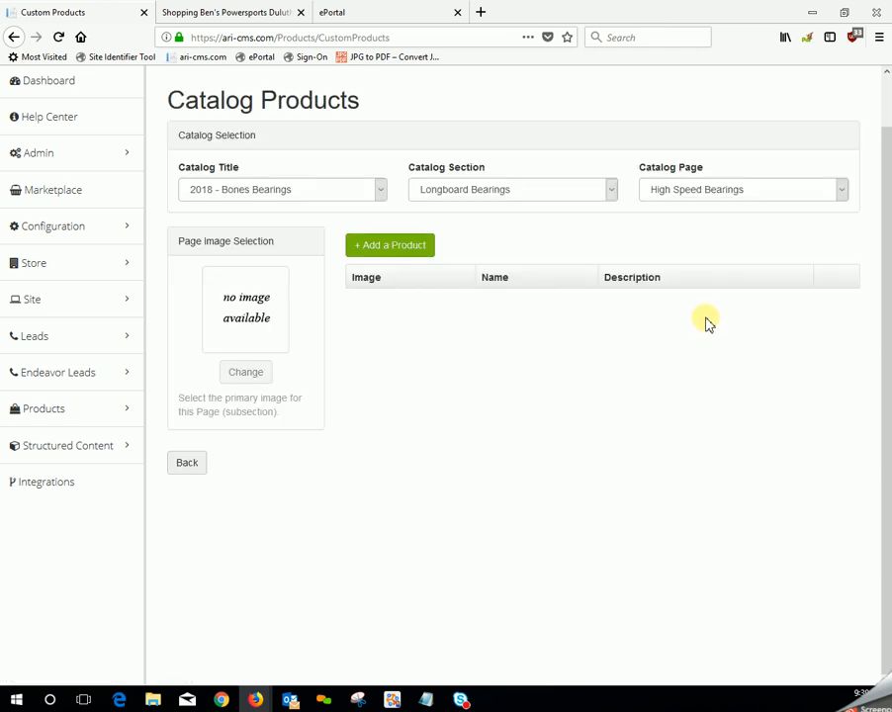
Step: Add a product to the High Speed Bearings page and upload BONES SUPER SWISS 6 BEARINGS 2 for its images
click(406, 253)
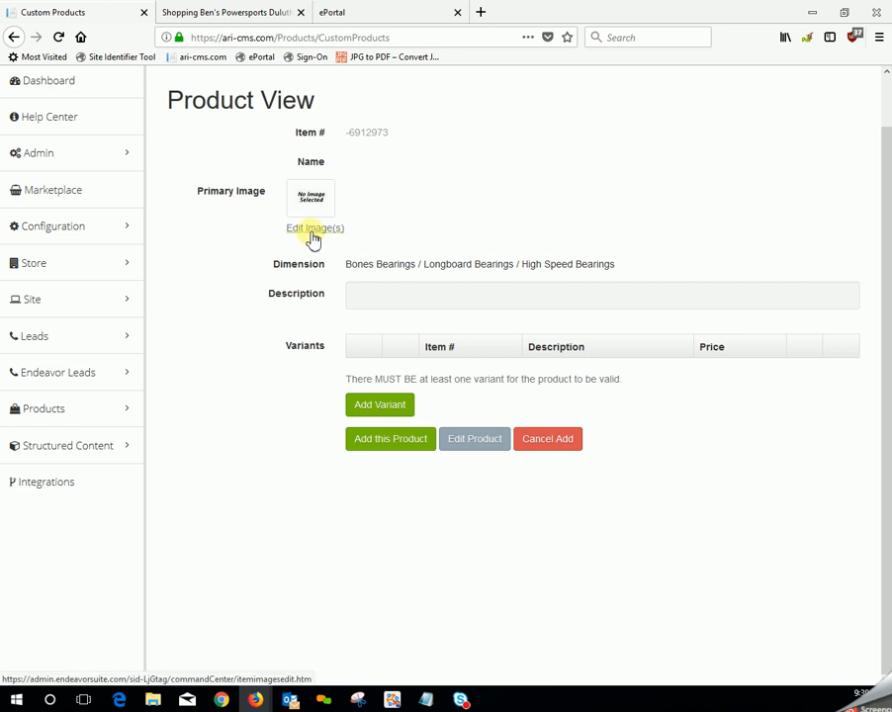
click(313, 238)
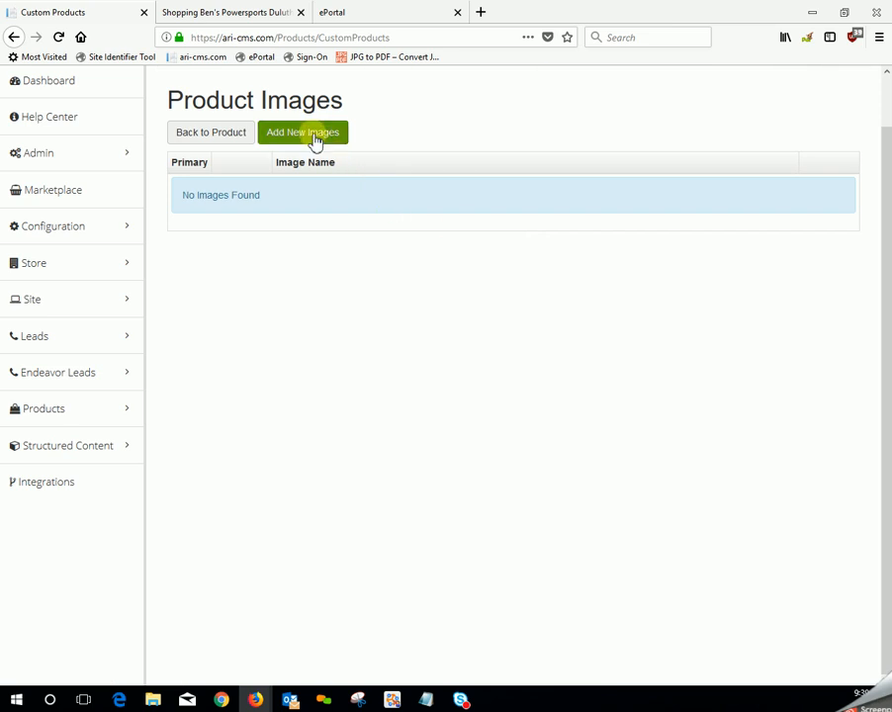
click(314, 139)
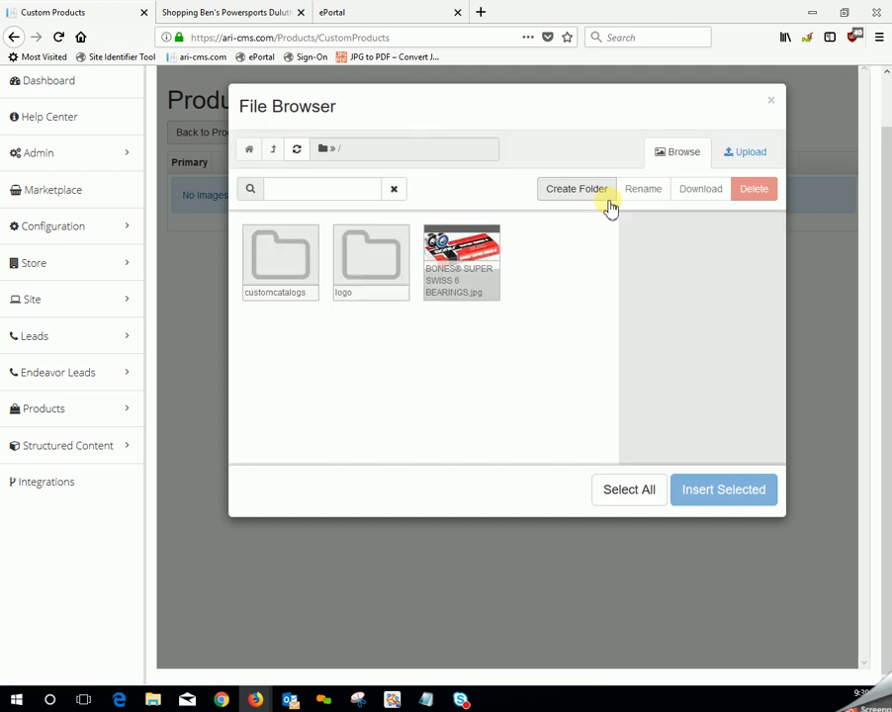
click(758, 152)
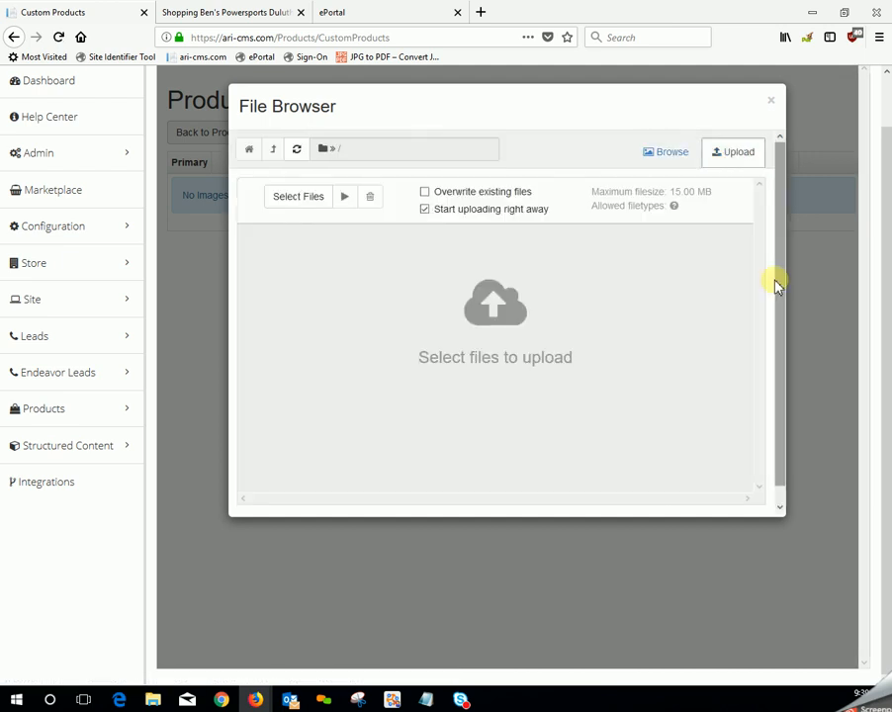
click(296, 198)
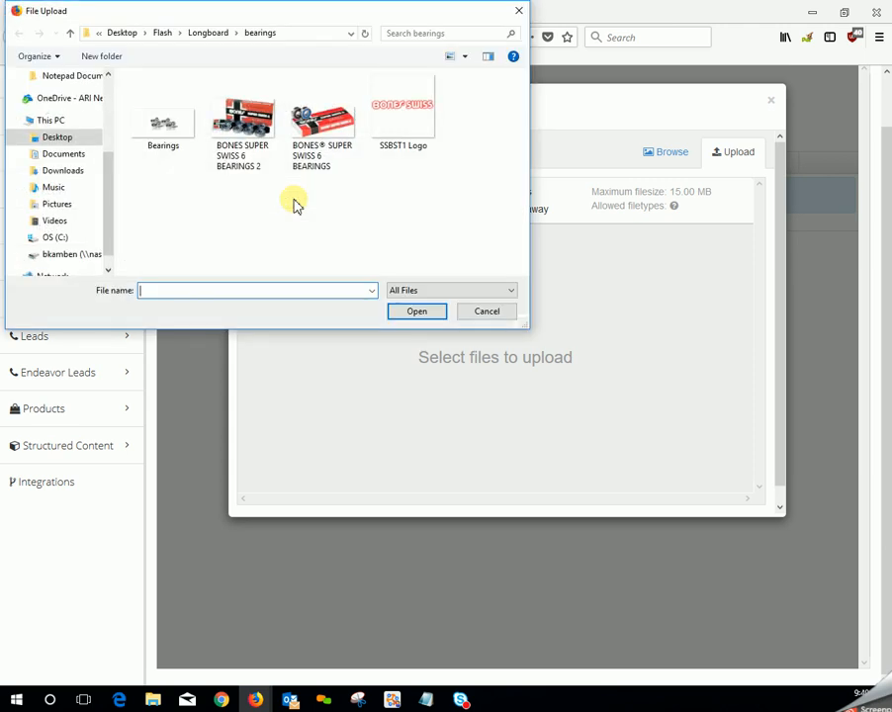
click(253, 134)
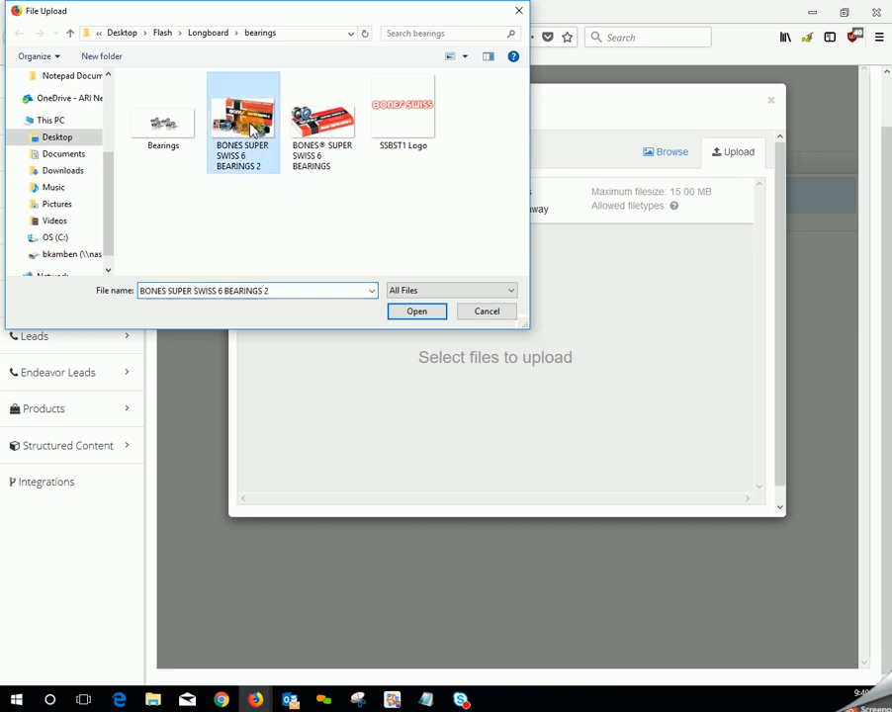
click(417, 312)
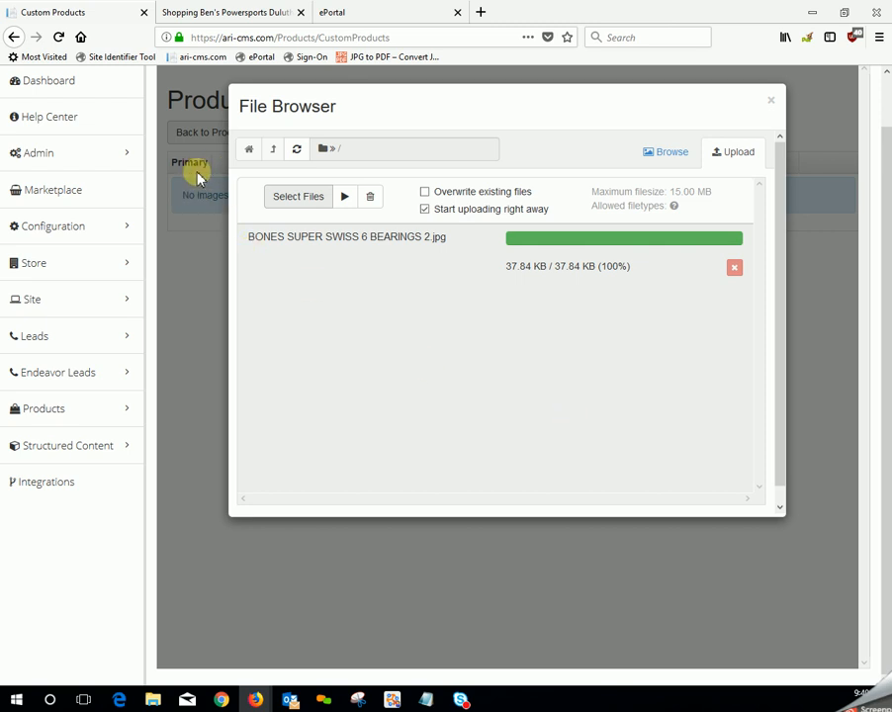
Step: Insert BONES® SUPER SWISS 6 BEARINGS.jpg as the product image and return to the product view
click(673, 156)
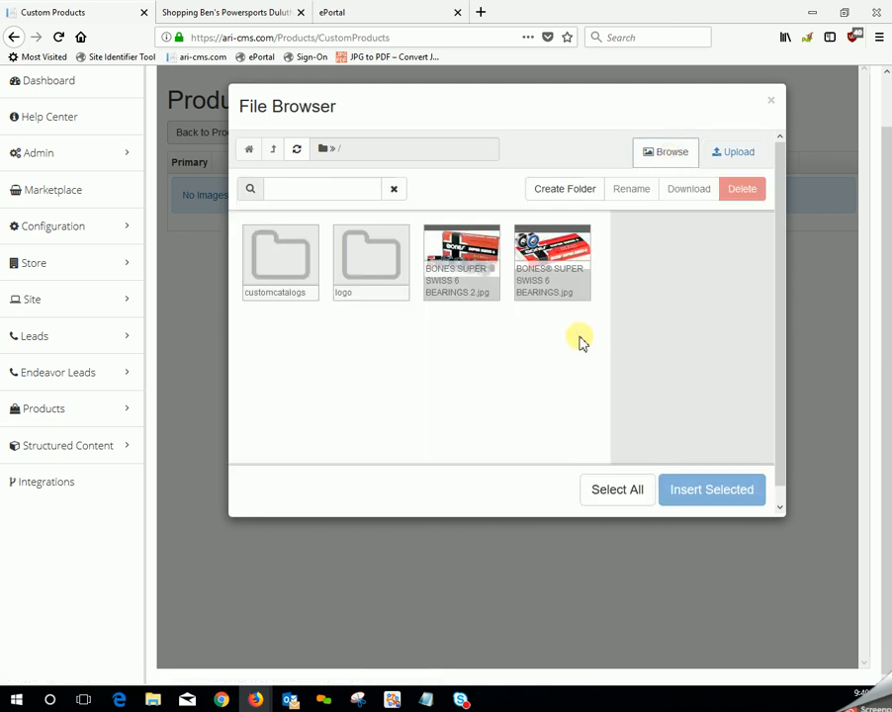
click(566, 285)
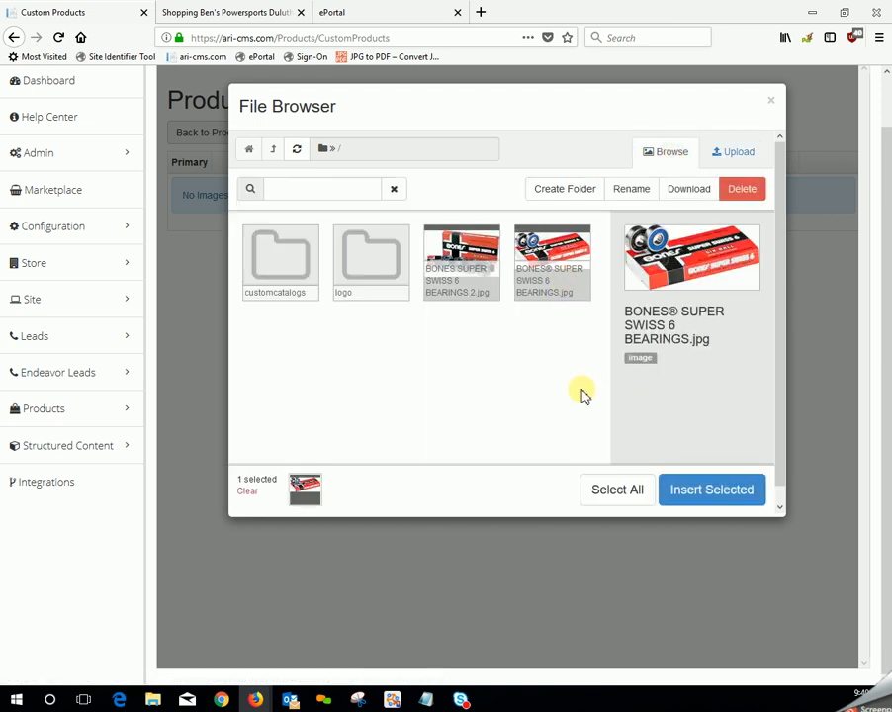
click(723, 502)
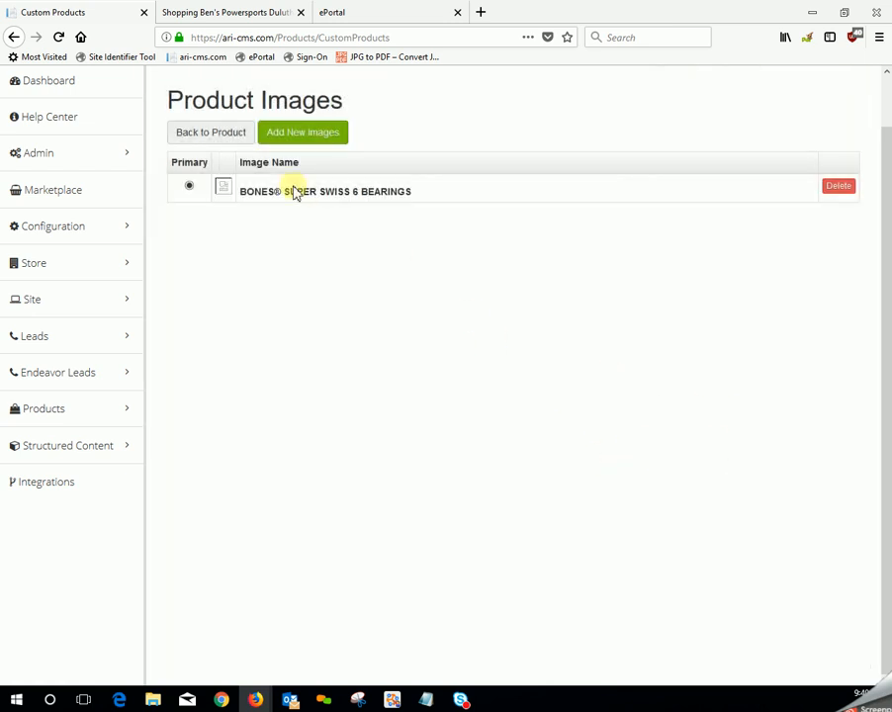
click(212, 134)
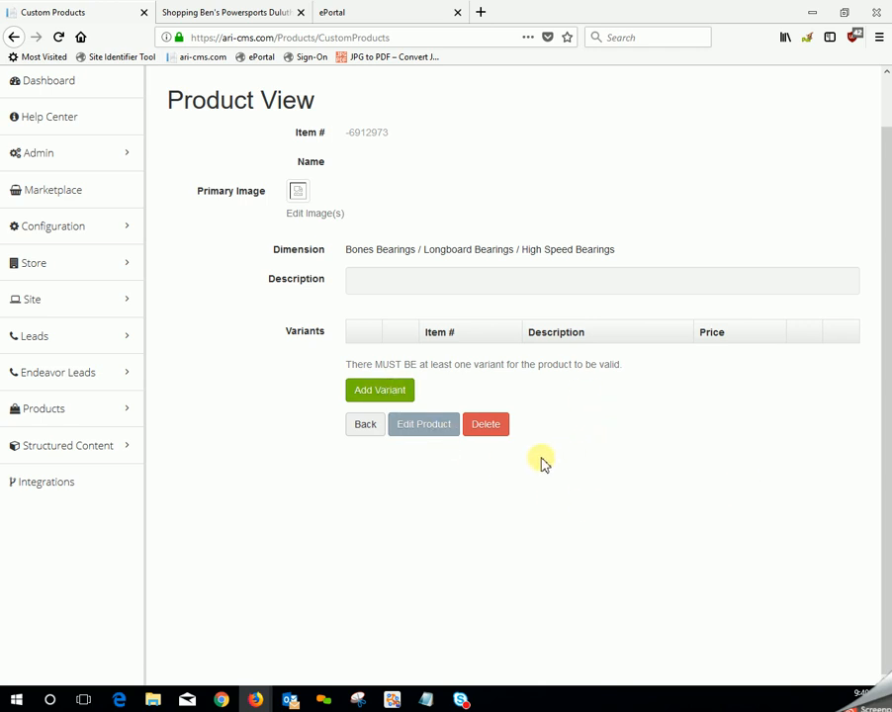
Step: Open the product information for editing and enter "Swis Six Bearings" as the item name
click(431, 435)
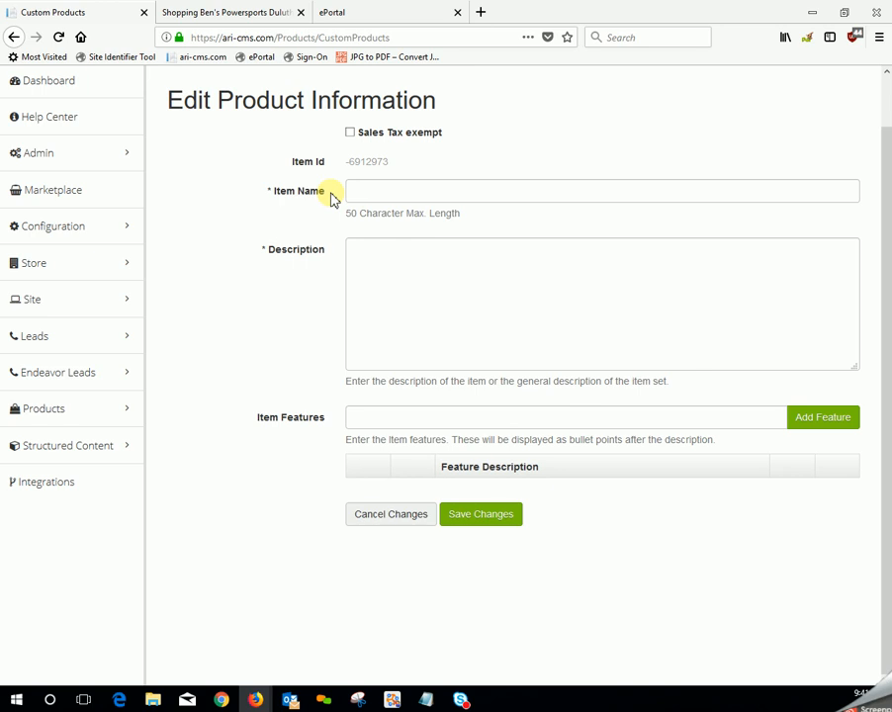
drag(322, 199, 265, 195)
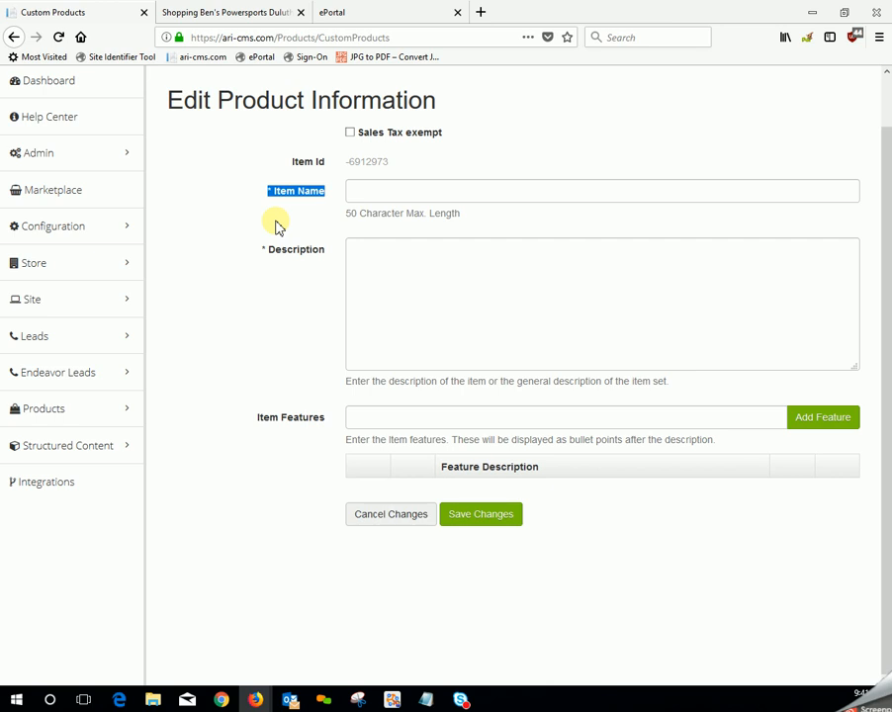
click(381, 193)
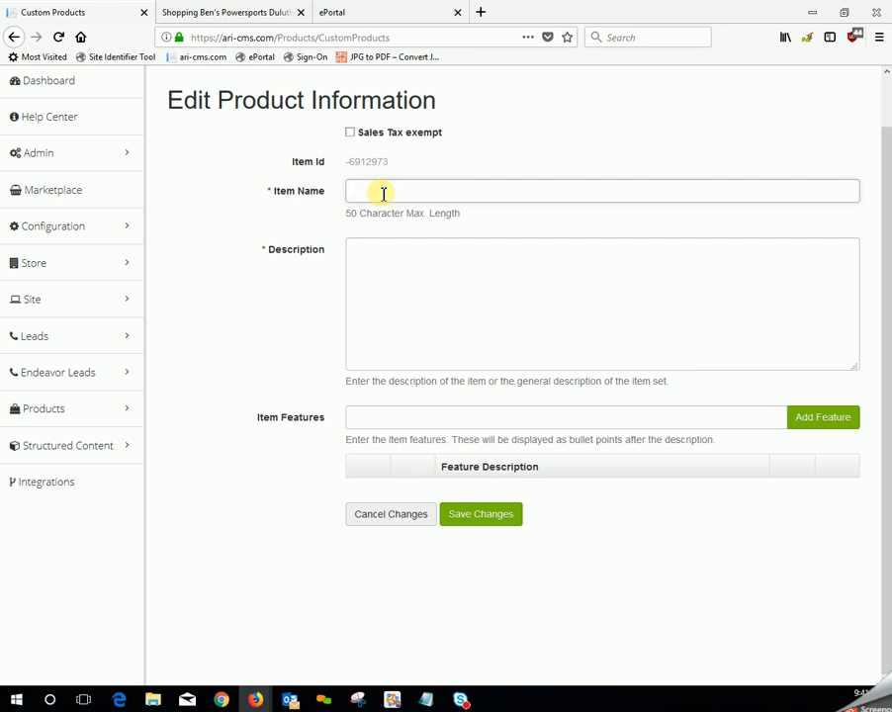
text(Swis Sit Bearings)
click(387, 253)
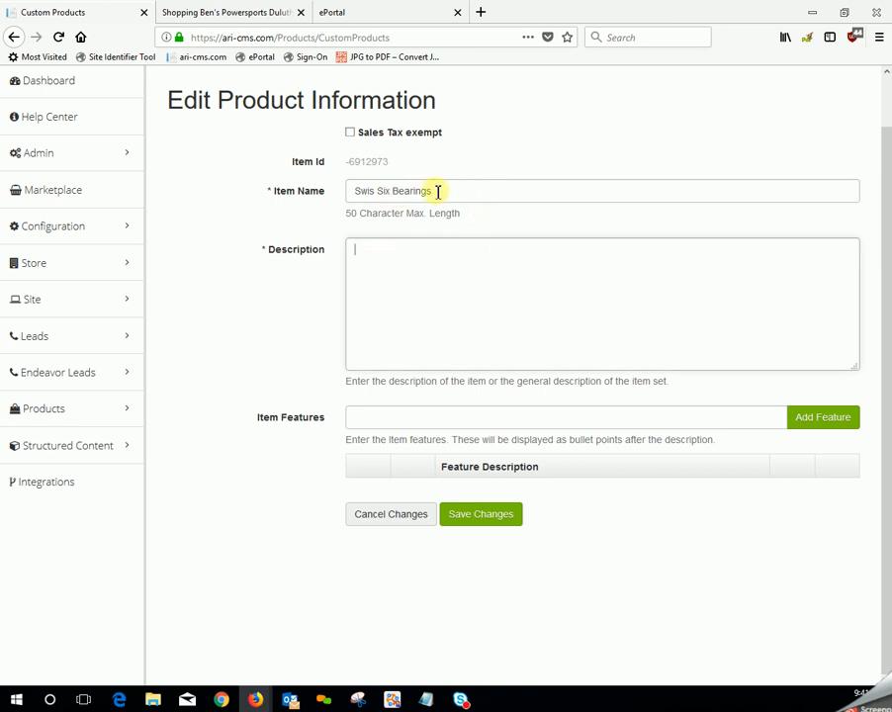
Step: Copy the item name text into the product's description
drag(427, 191, 356, 191)
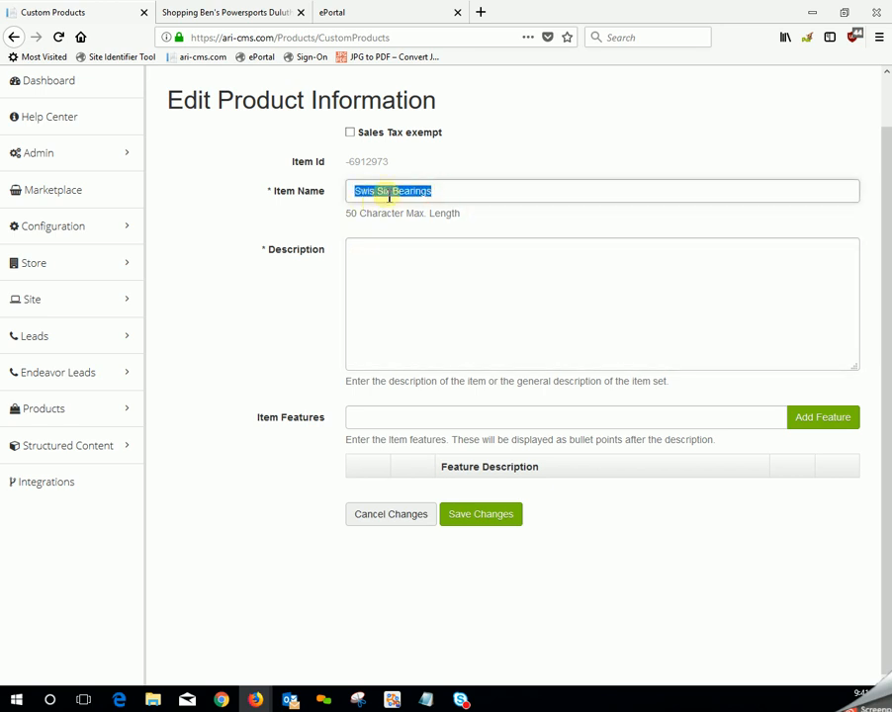
right_click(390, 191)
click(428, 243)
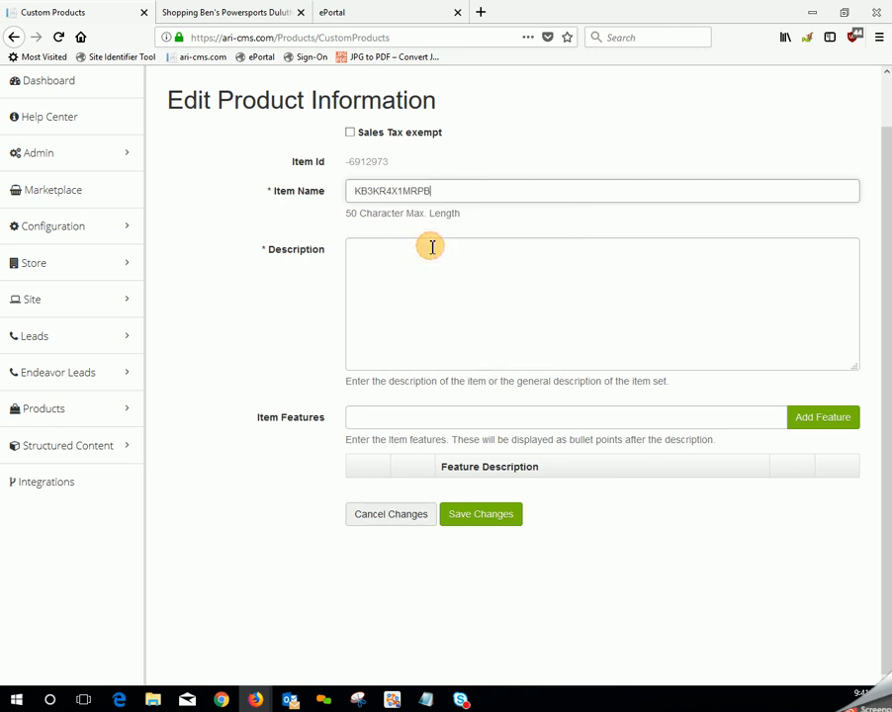
key(ctrl+z)
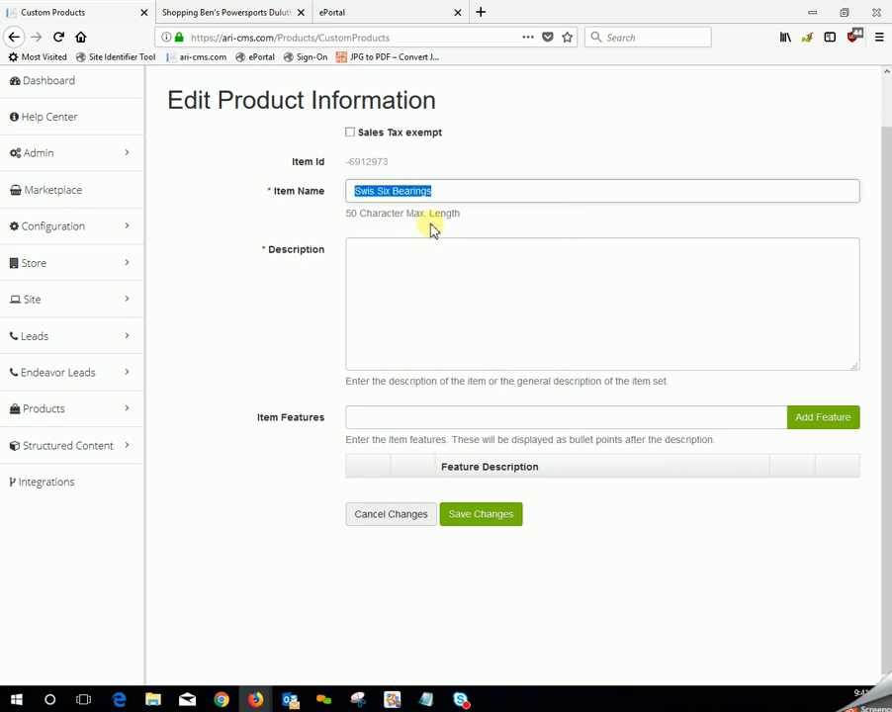
right_click(416, 193)
click(458, 235)
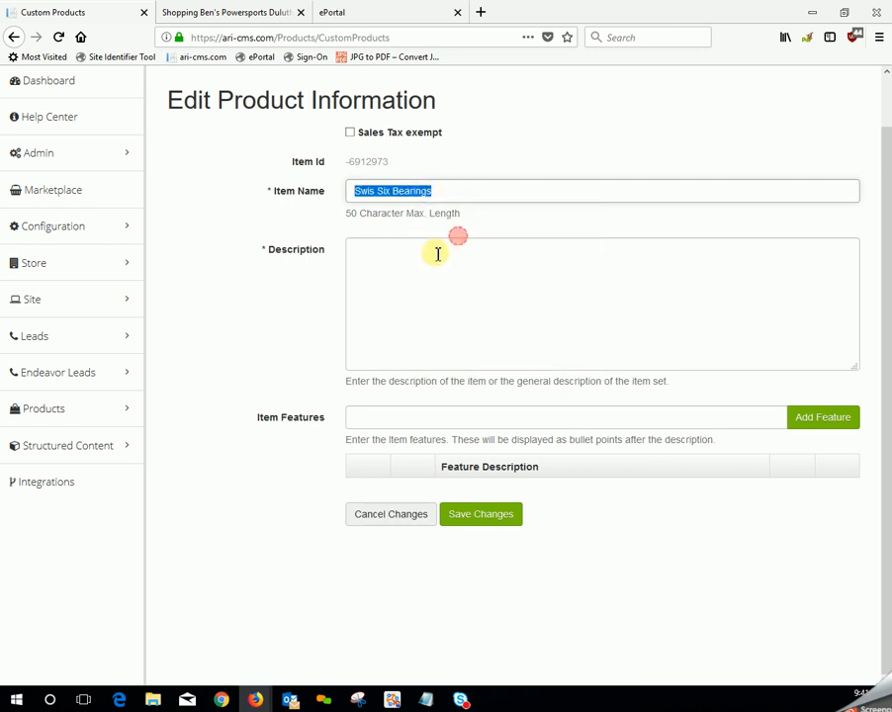
click(436, 251)
right_click(435, 254)
click(461, 304)
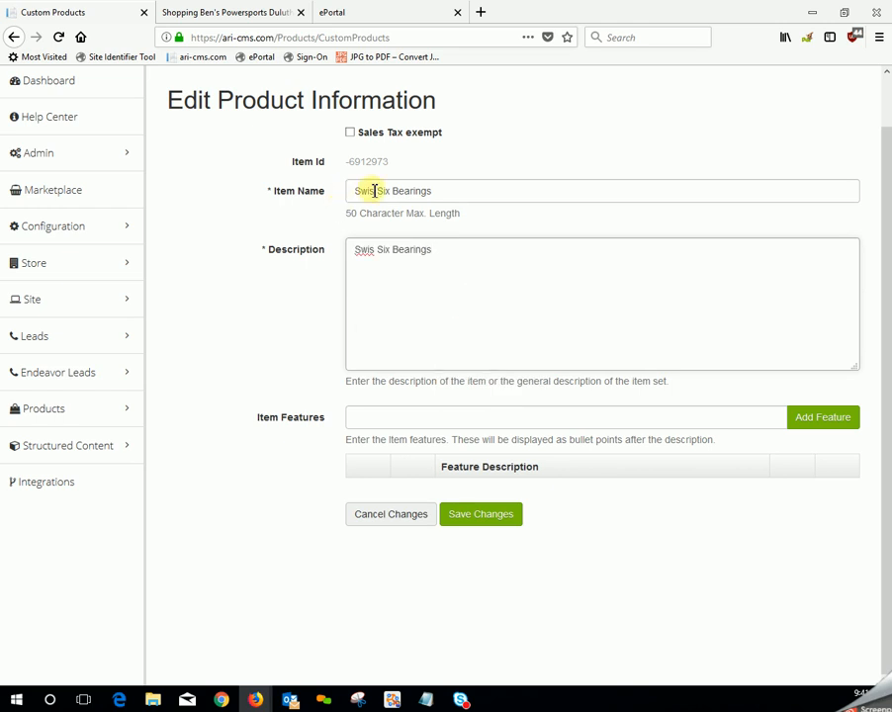
Step: Correct the item name to "Swiss Six Bearings" and the description to "Swiss Six Bearings." with a closing period
click(373, 191)
text(s)
click(376, 250)
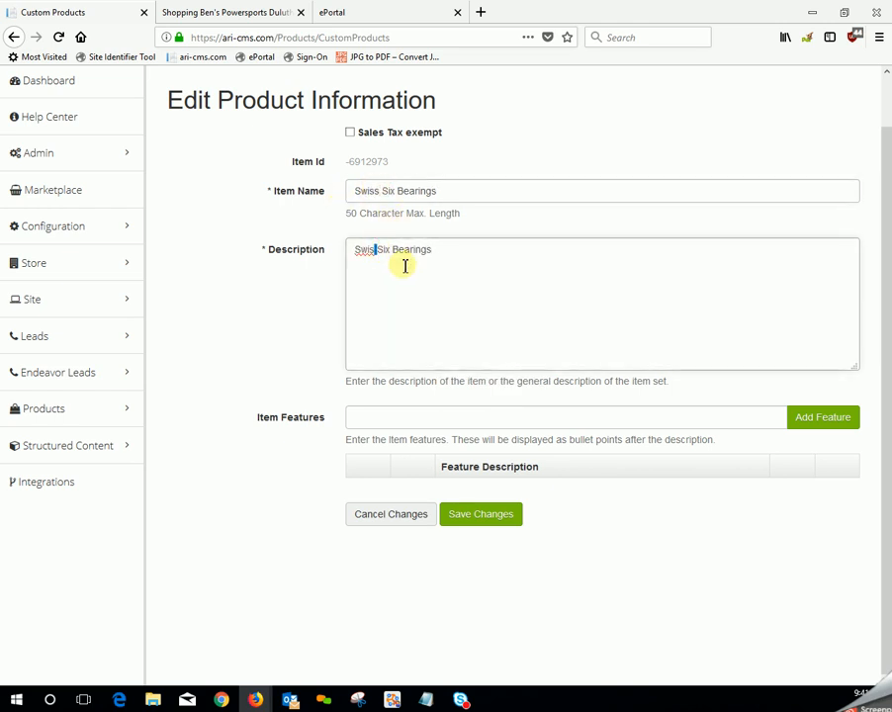
text(s)
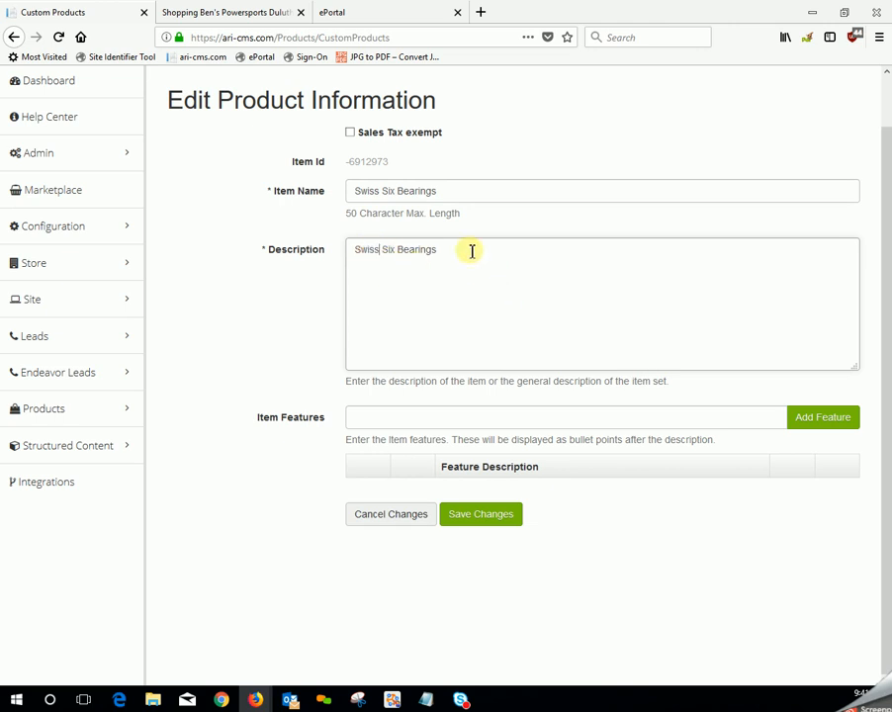
text(.)
Step: Leave the item features empty and save the product information
click(254, 461)
drag(254, 421, 325, 418)
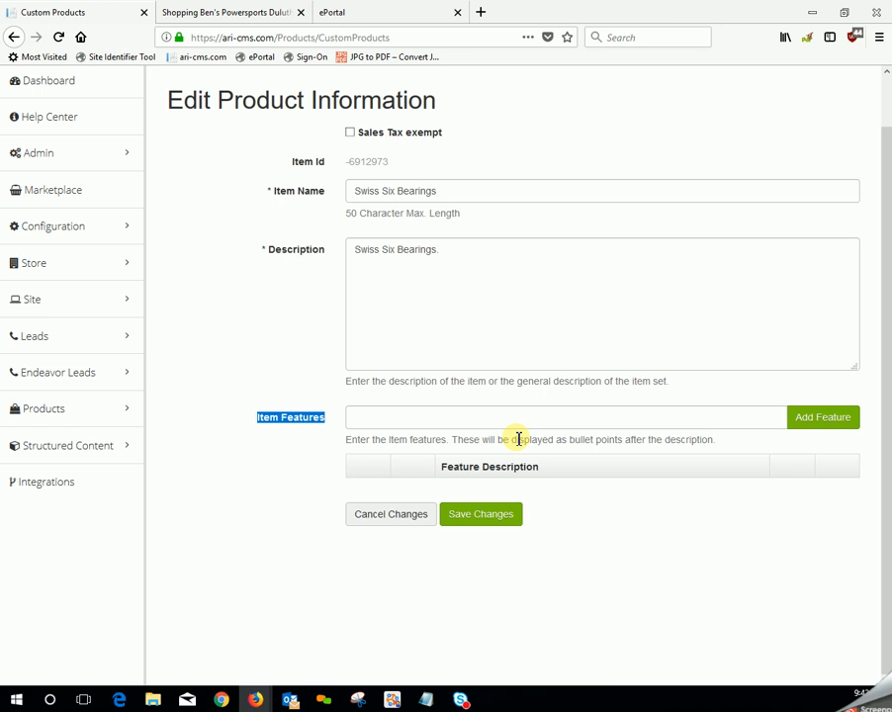
click(366, 417)
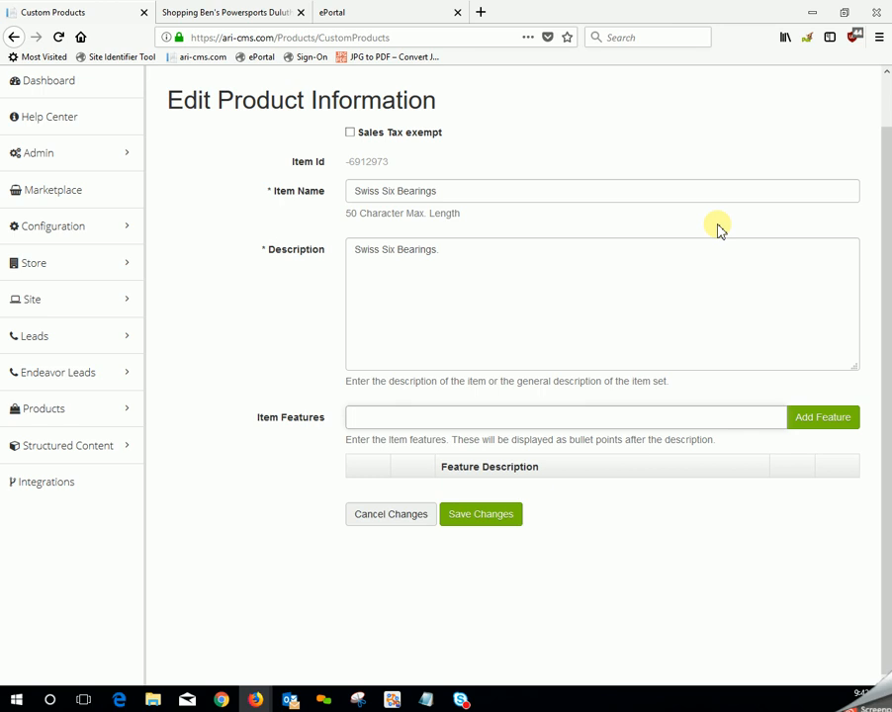
click(497, 527)
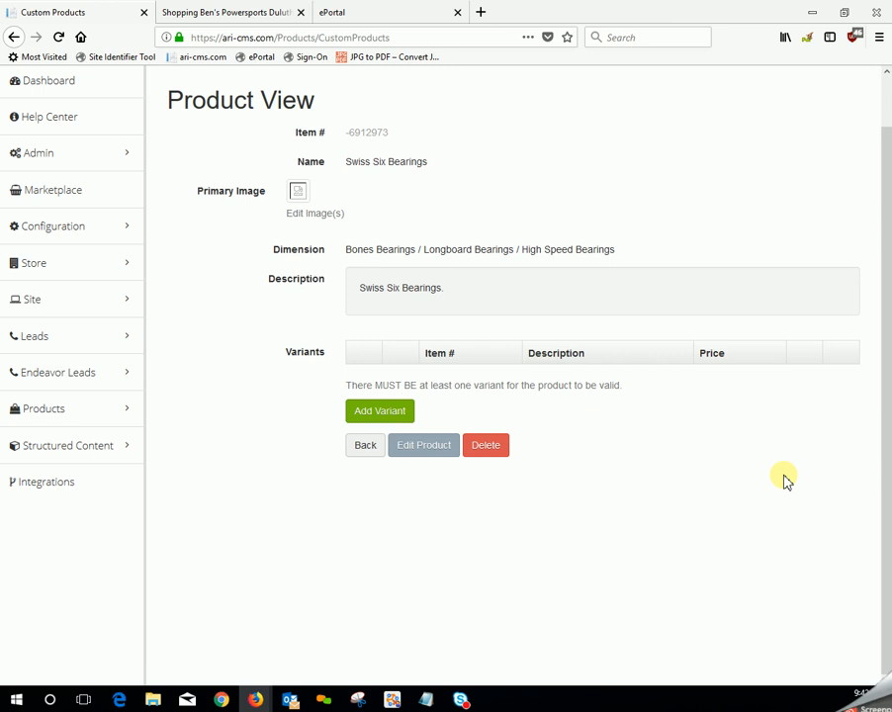
Step: Add a variant to the product with part number SSBB and an MSRP of $49.95
click(375, 418)
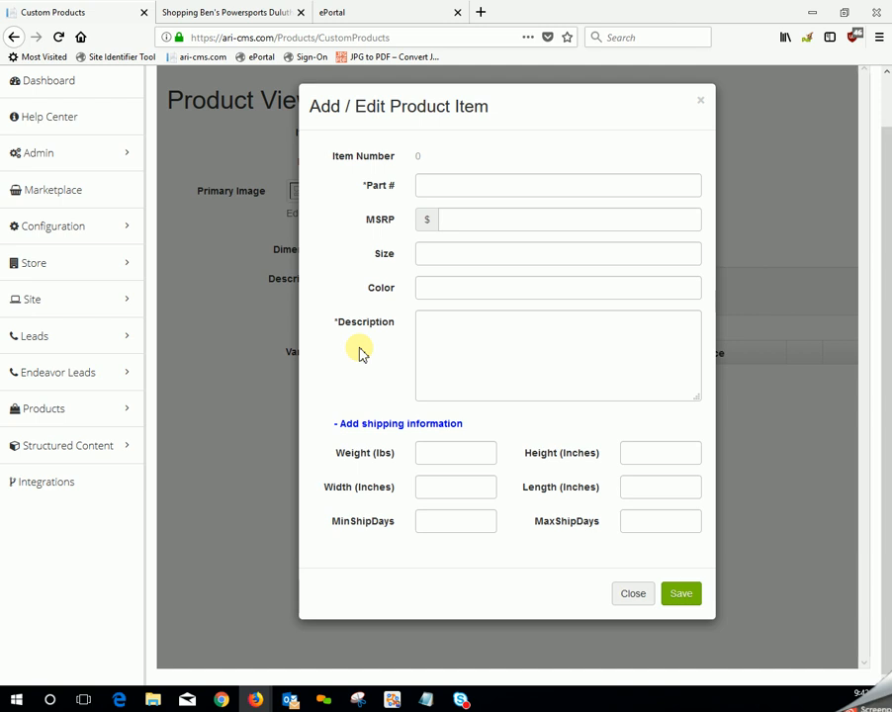
click(433, 186)
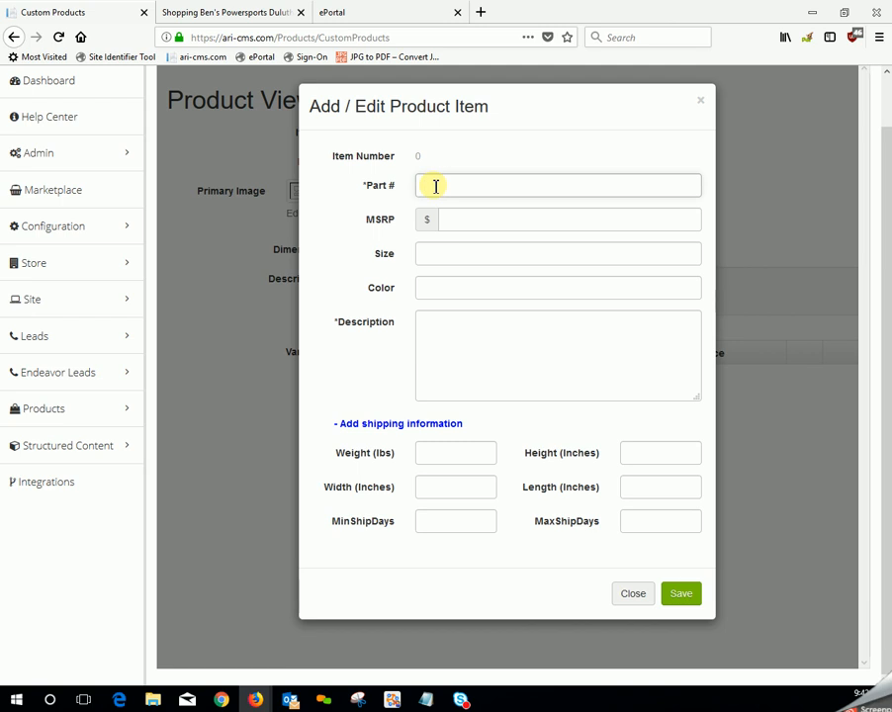
text(SS)
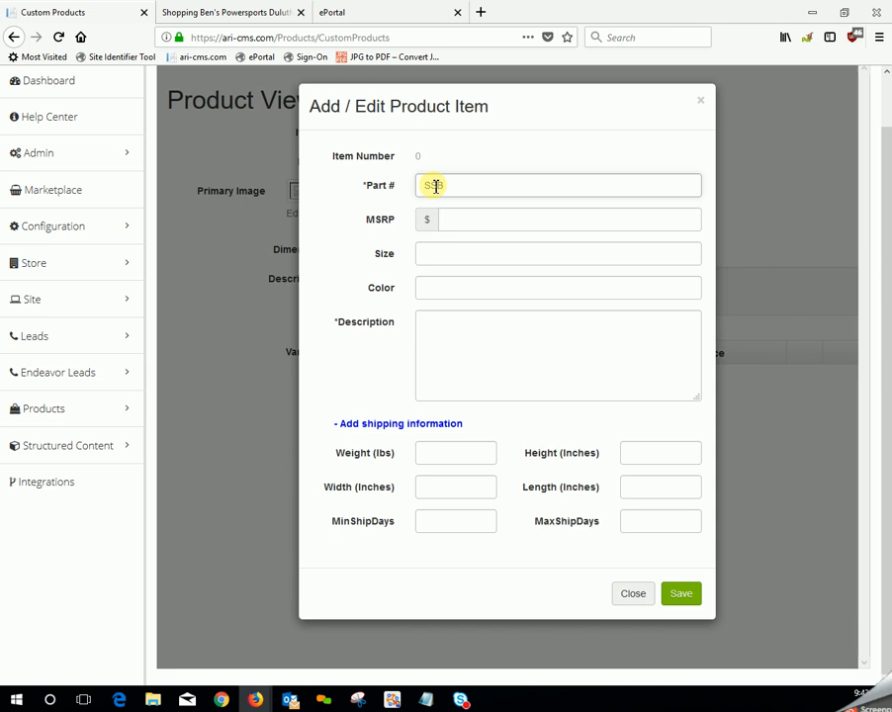
text(BB)
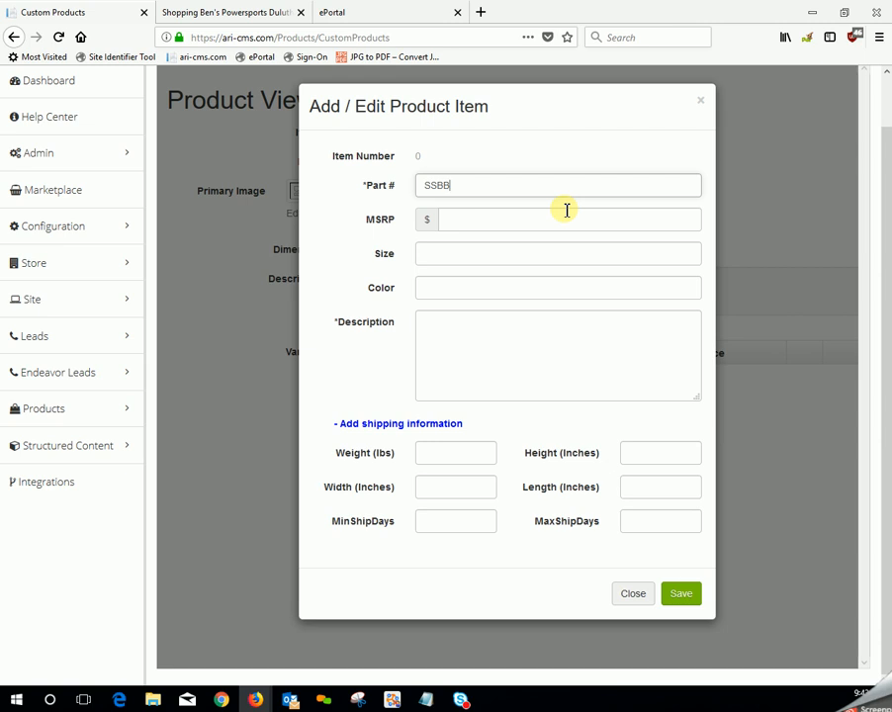
click(495, 220)
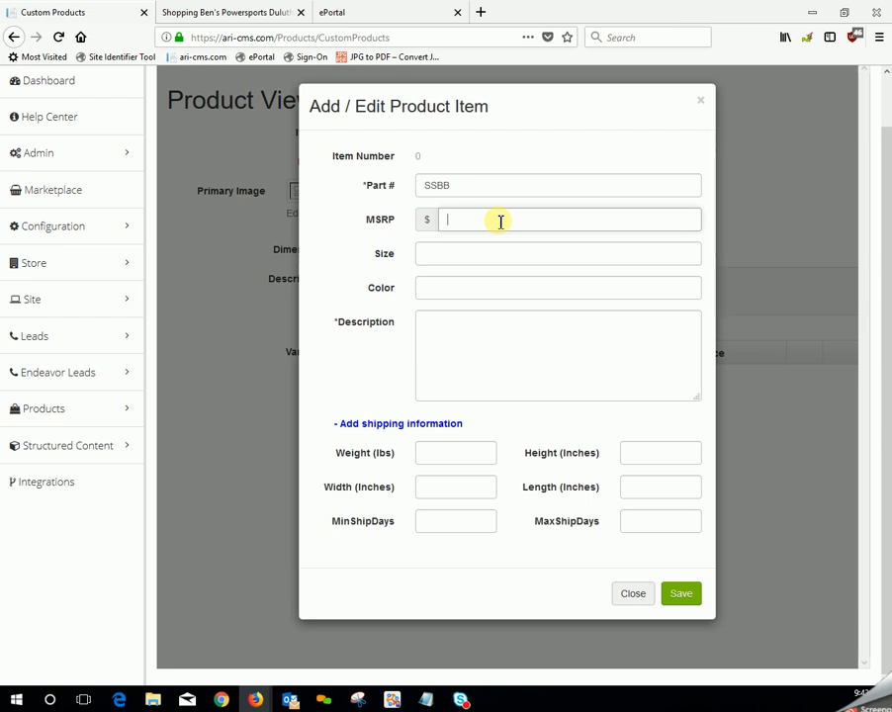
text(49.95)
Step: Set the variant's size to 608 and its color to Blue
click(492, 253)
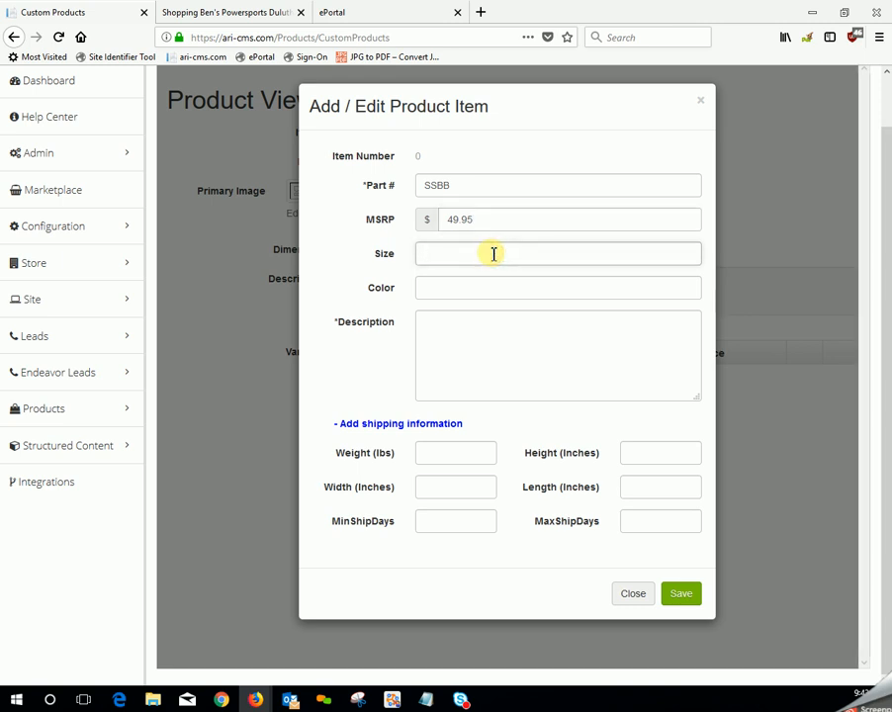
text(608)
click(443, 289)
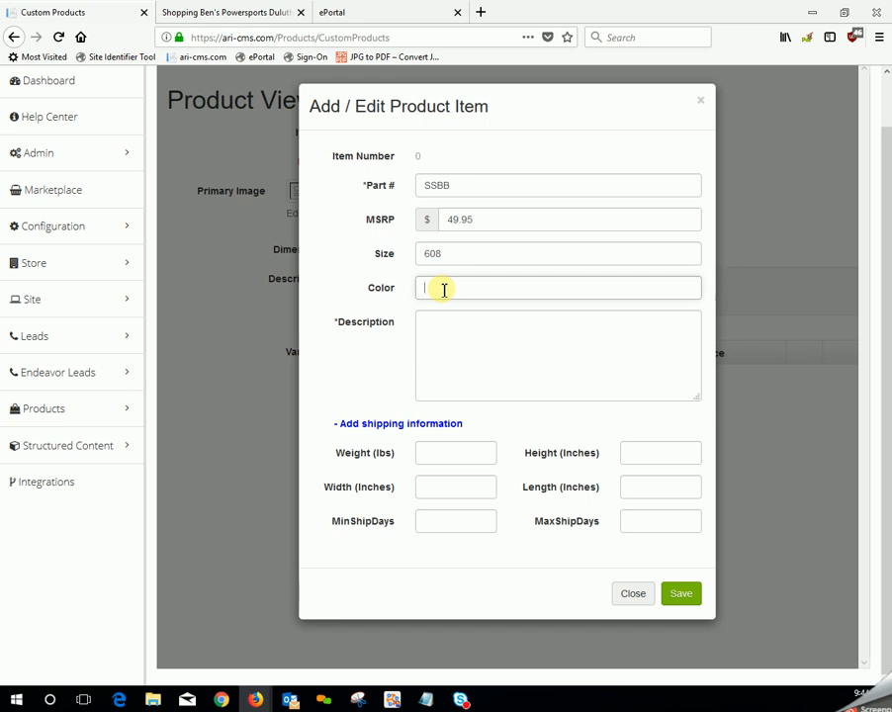
text(Blue)
Step: Paste the copied product name as the variant's description, end it with a period as "Swis Six Bearings.", and save the variant
click(461, 326)
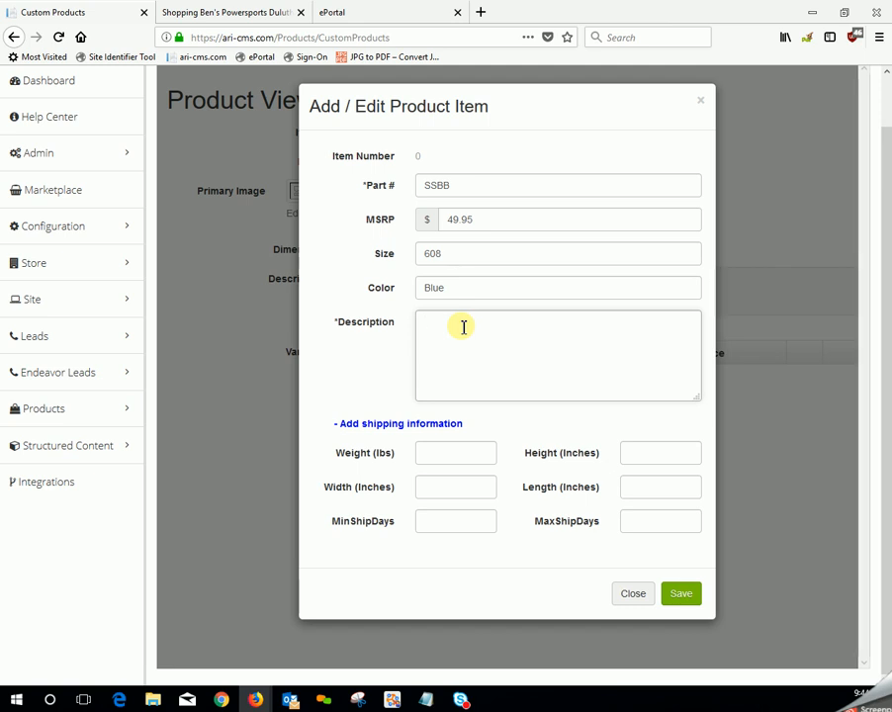
right_click(462, 326)
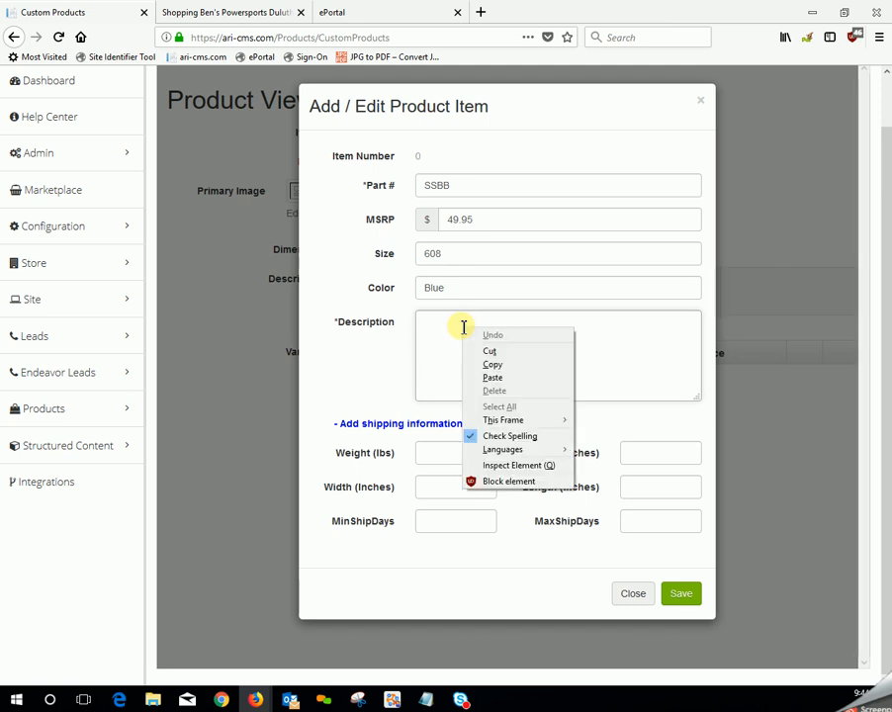
click(506, 377)
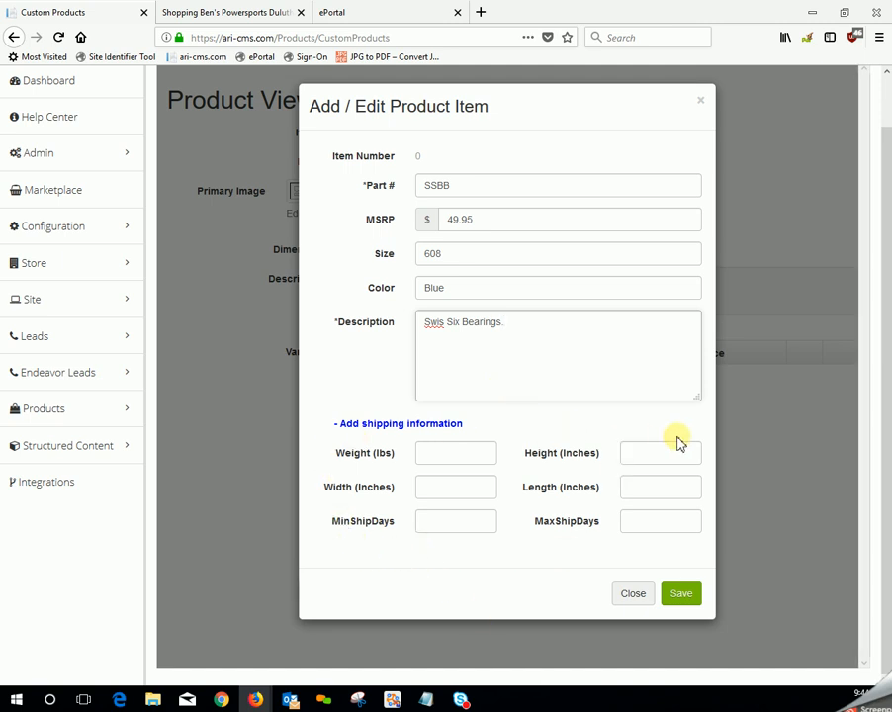
text(.)
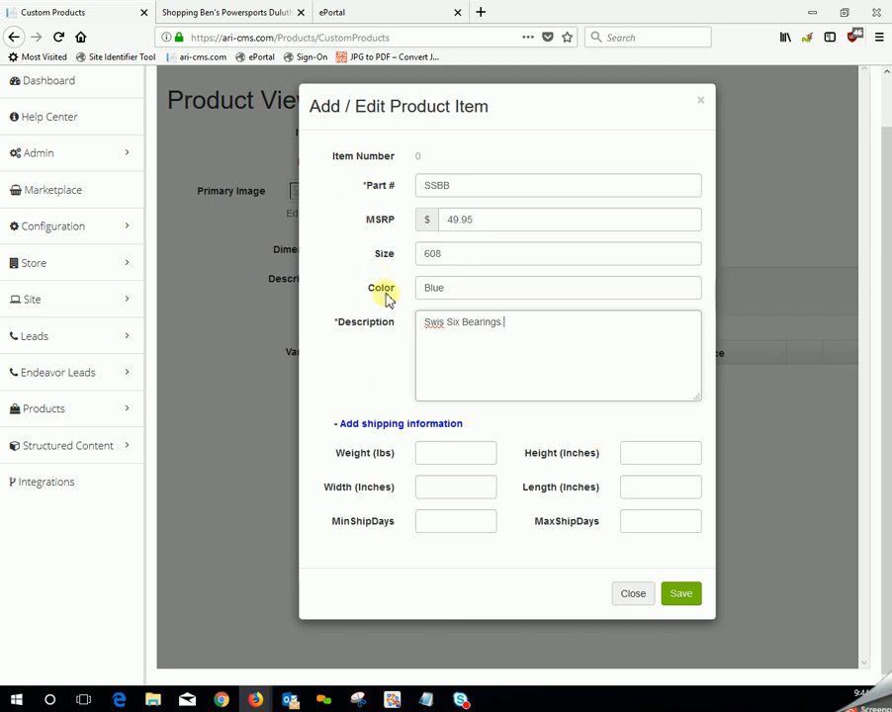
click(689, 600)
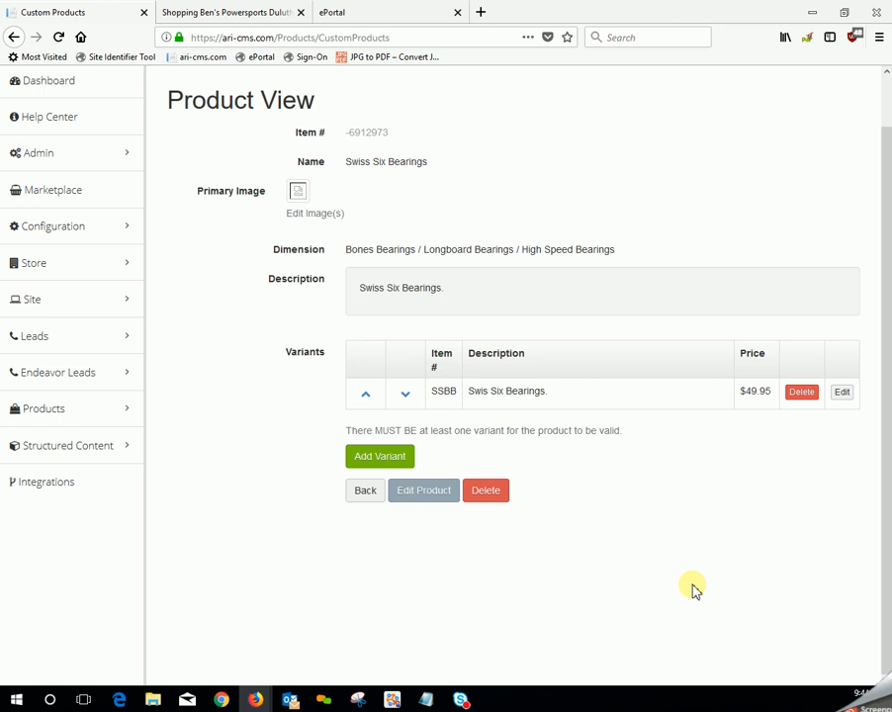
Step: Enable the custom Bones Bearings brand among the site's available brands in the Catalog Manager and save the changes
mouse_move(114, 272)
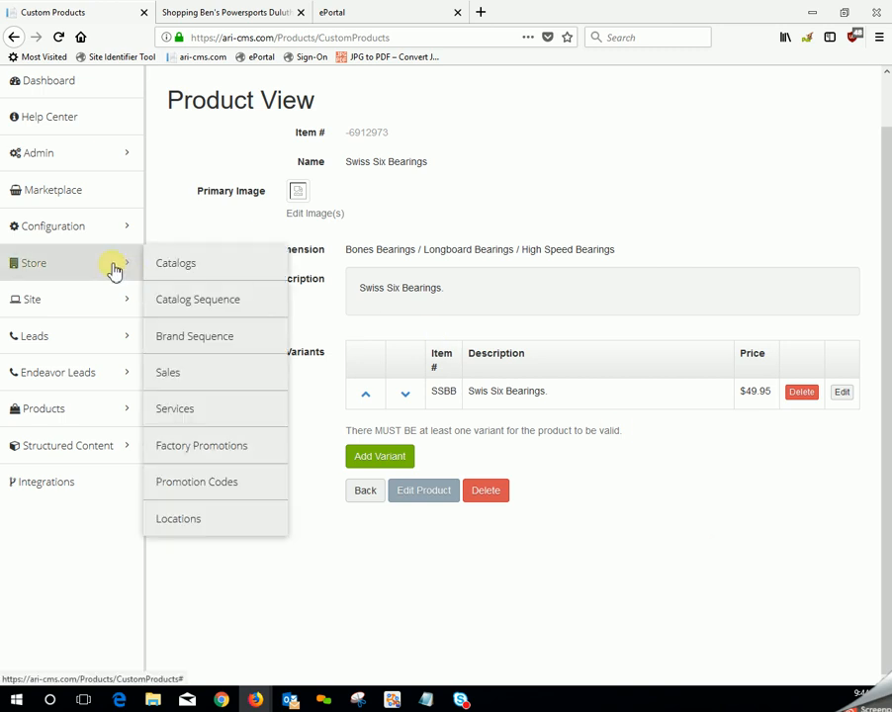
click(184, 266)
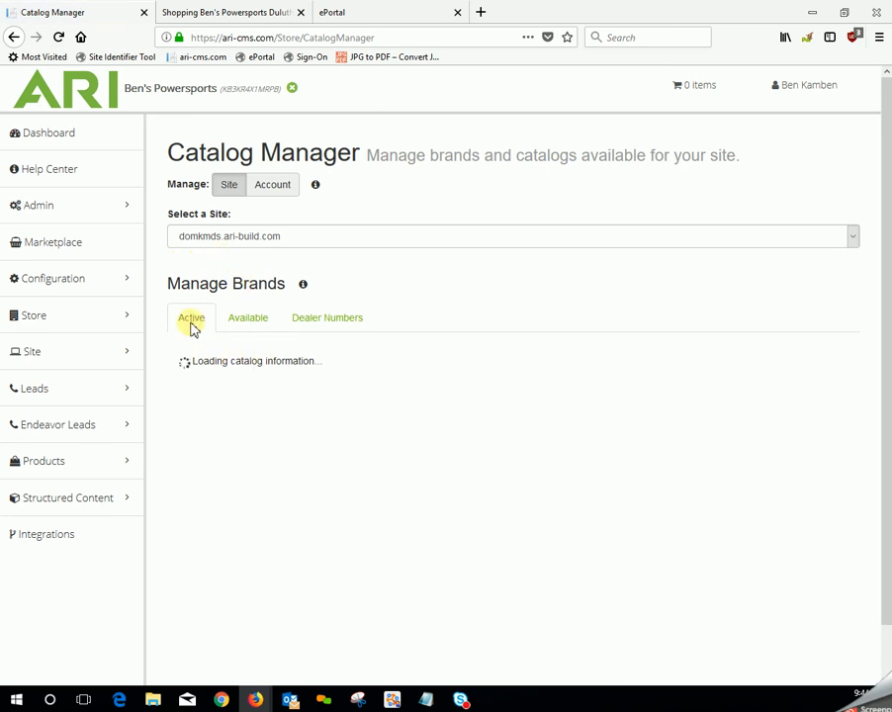
click(236, 327)
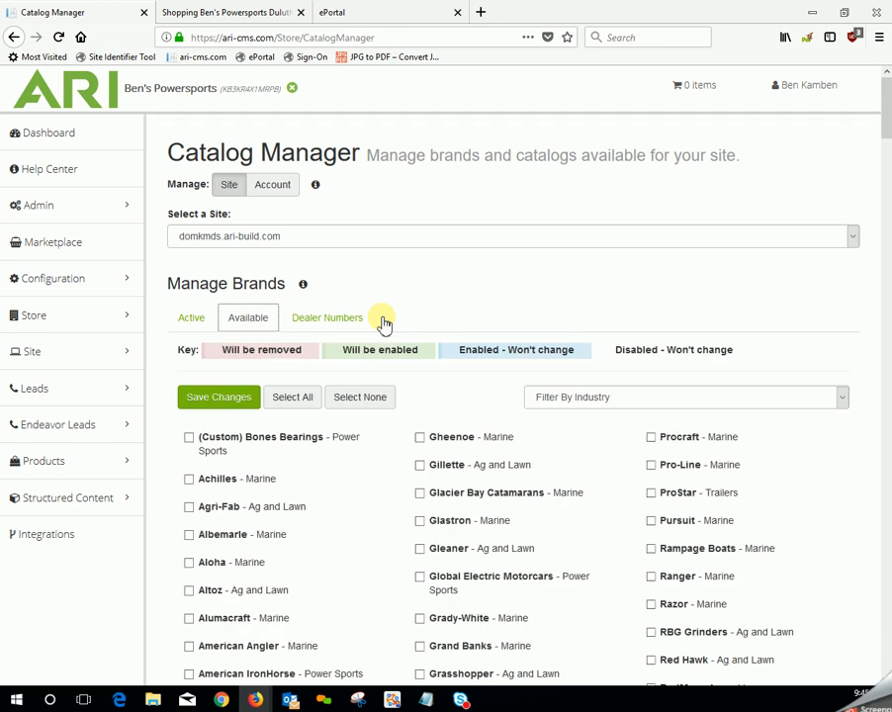
scroll(451, 312, down, 3)
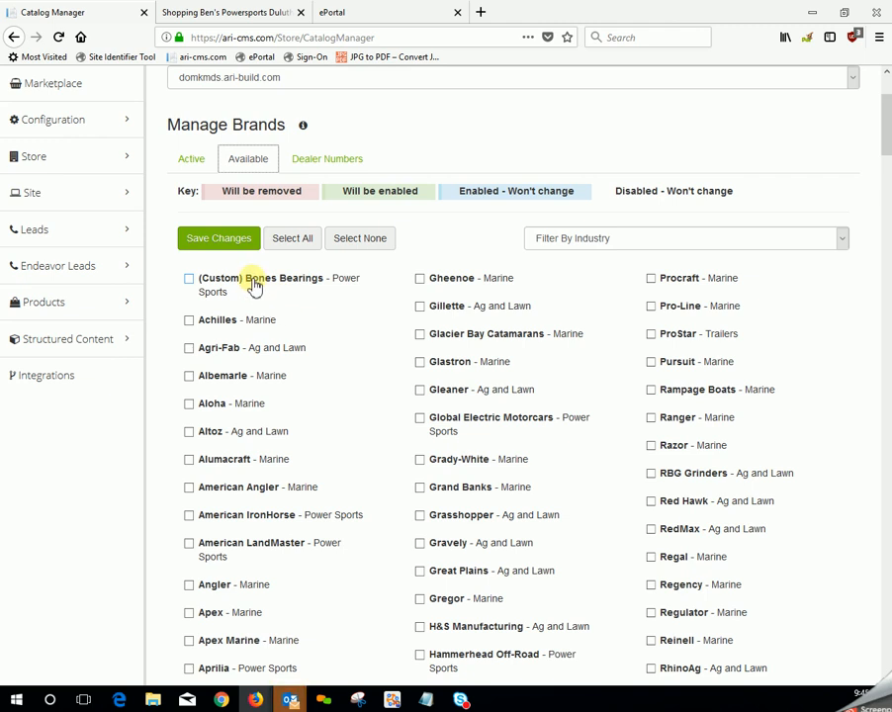
click(188, 280)
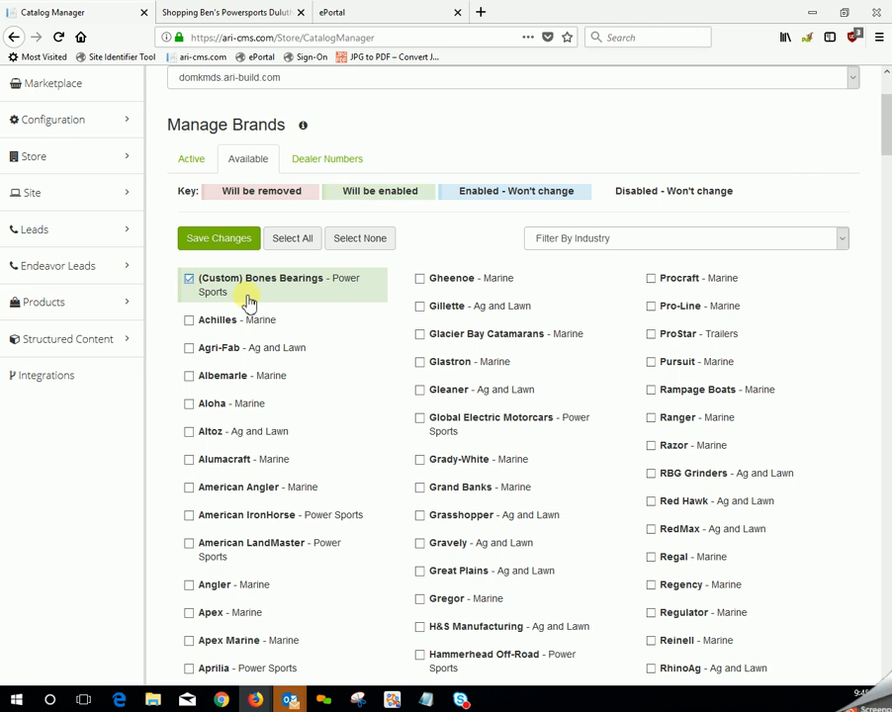
click(194, 241)
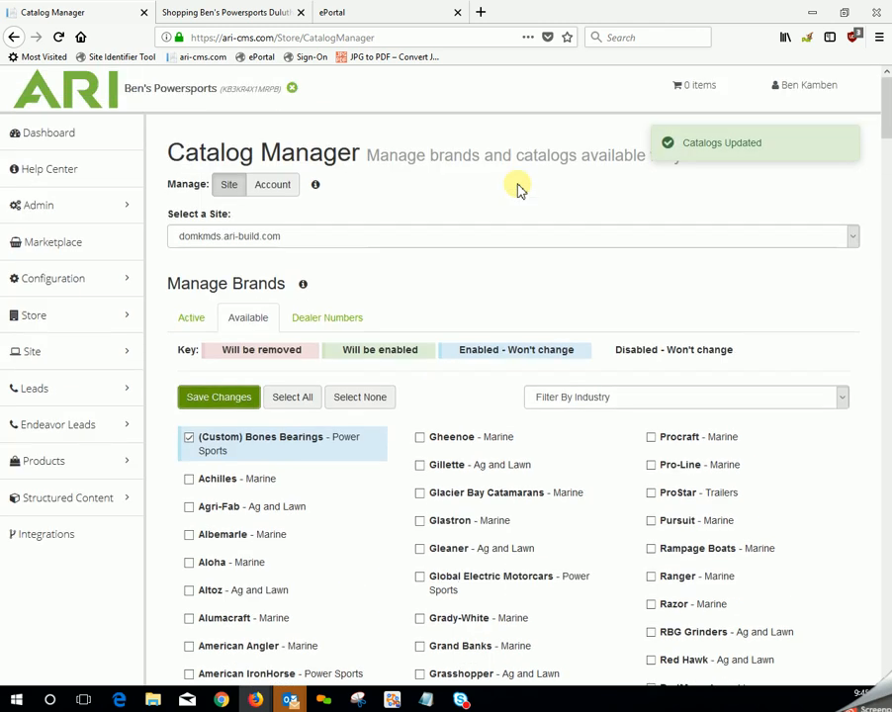
Step: Enable the 2018 Bones Bearings ecommerce catalog among the active brands, save it, and publish the site changes
click(191, 317)
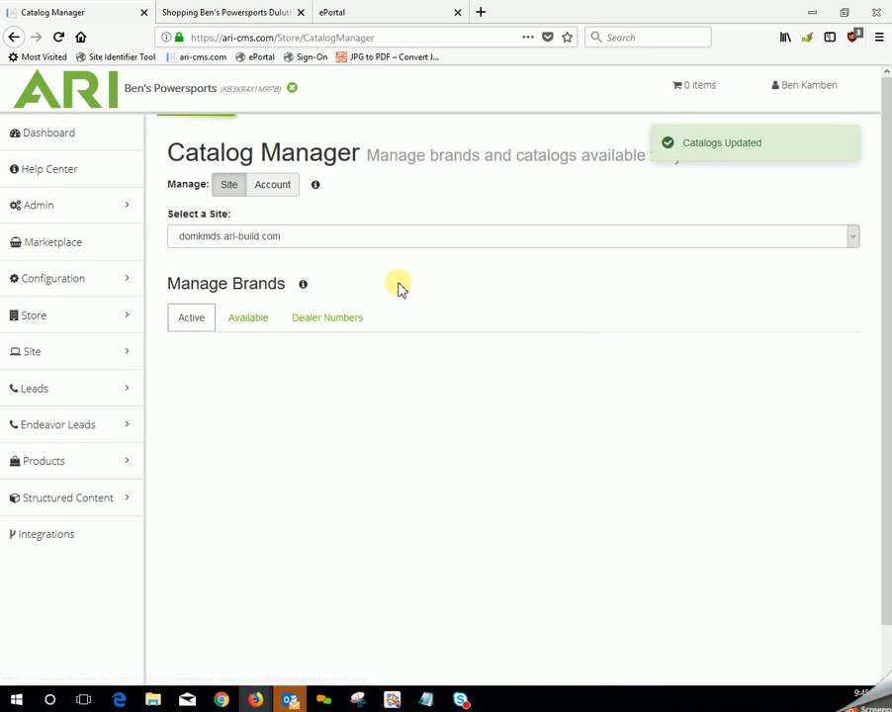
scroll(472, 352, down, 3)
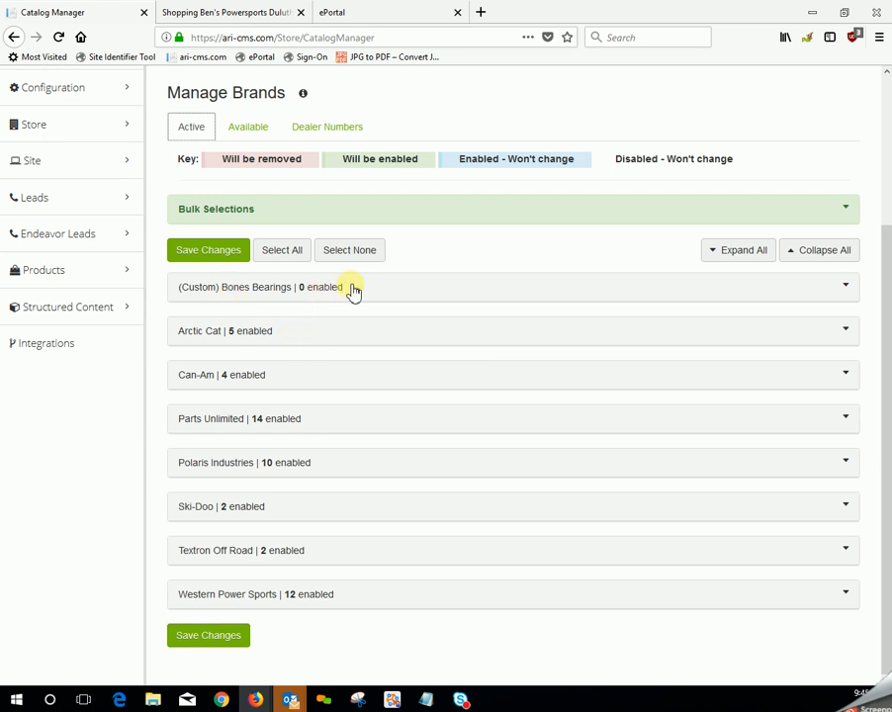
click(353, 289)
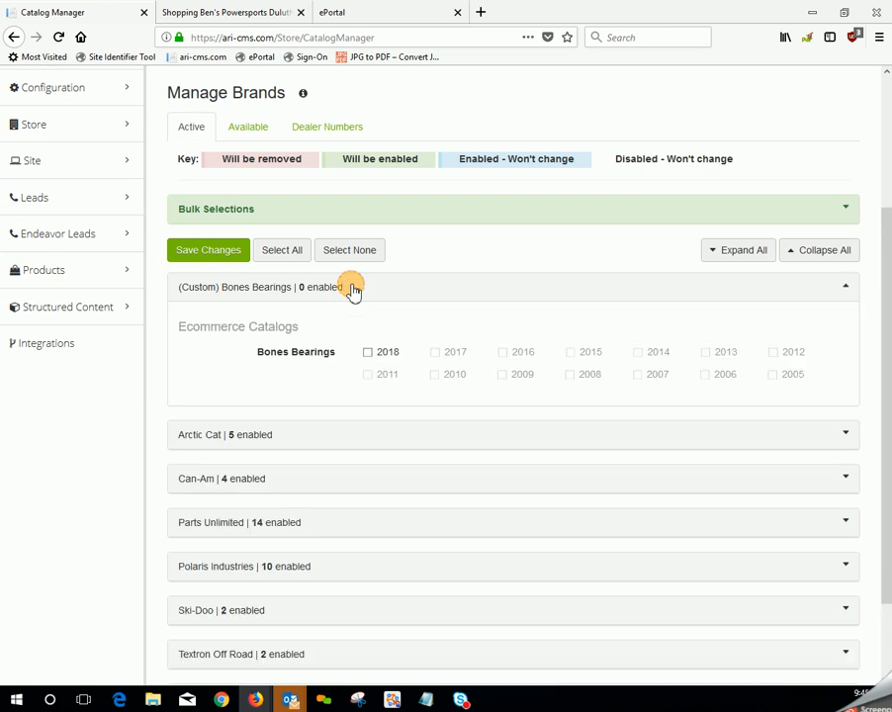
click(368, 354)
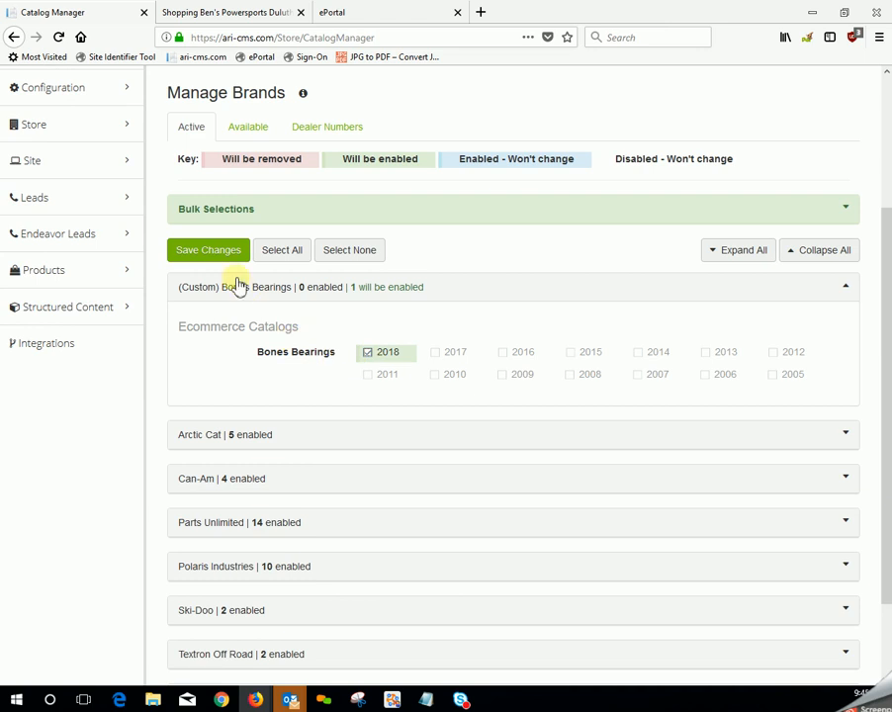
click(205, 252)
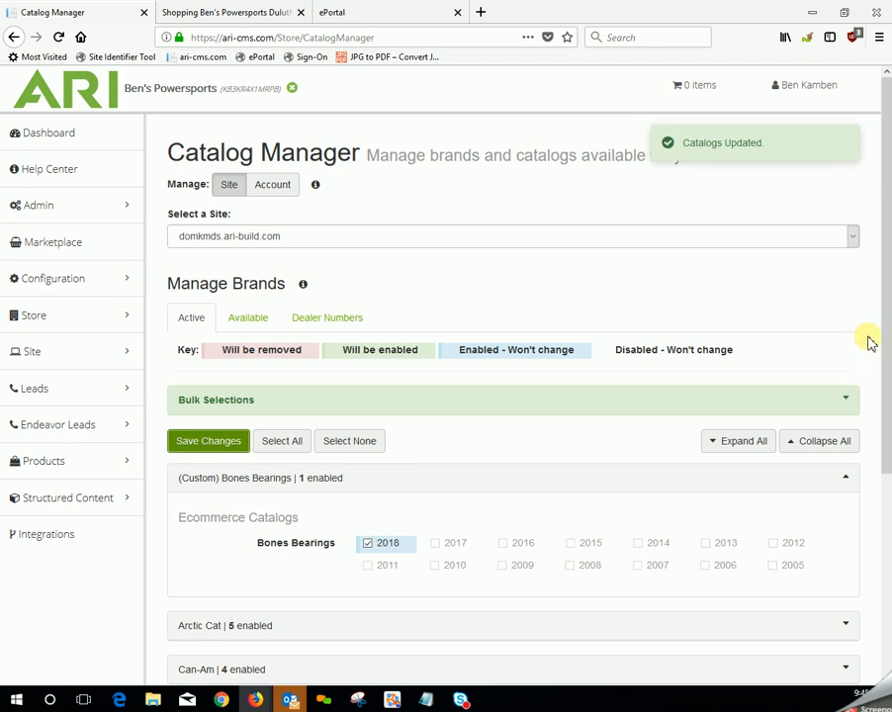
click(810, 89)
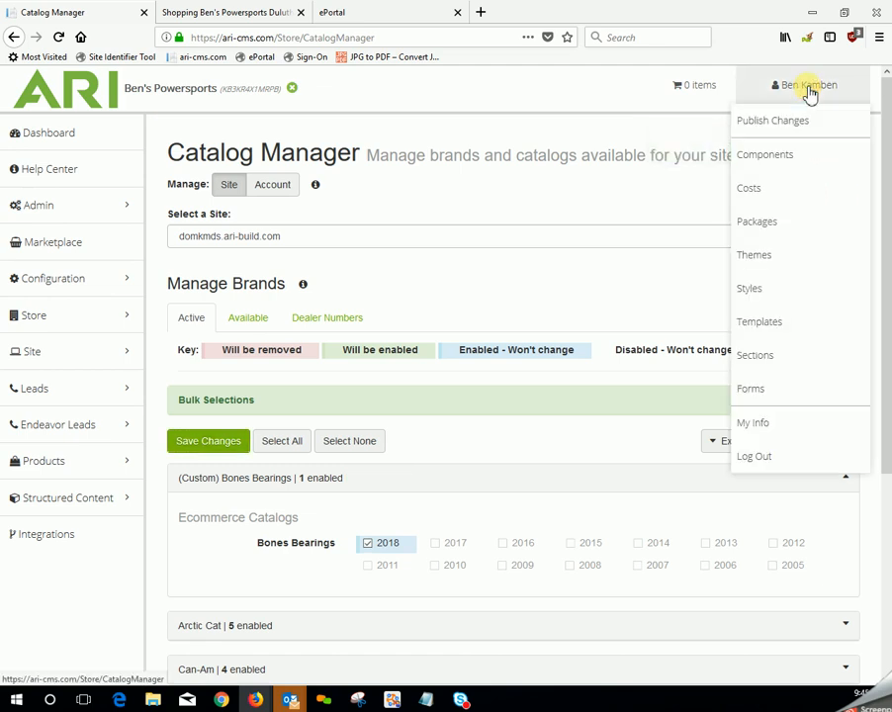
click(789, 123)
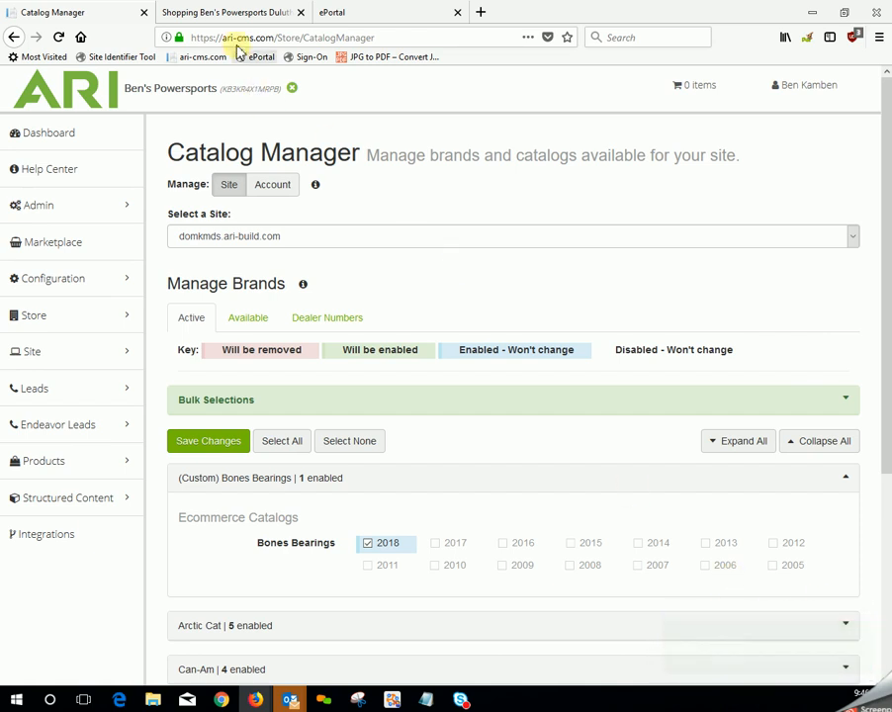
Step: Reload the storefront's shopping page and open the Swiss Six Bearings product through Bones Bearings 2018, Longboard Bearings and High Speed Bearings
click(239, 15)
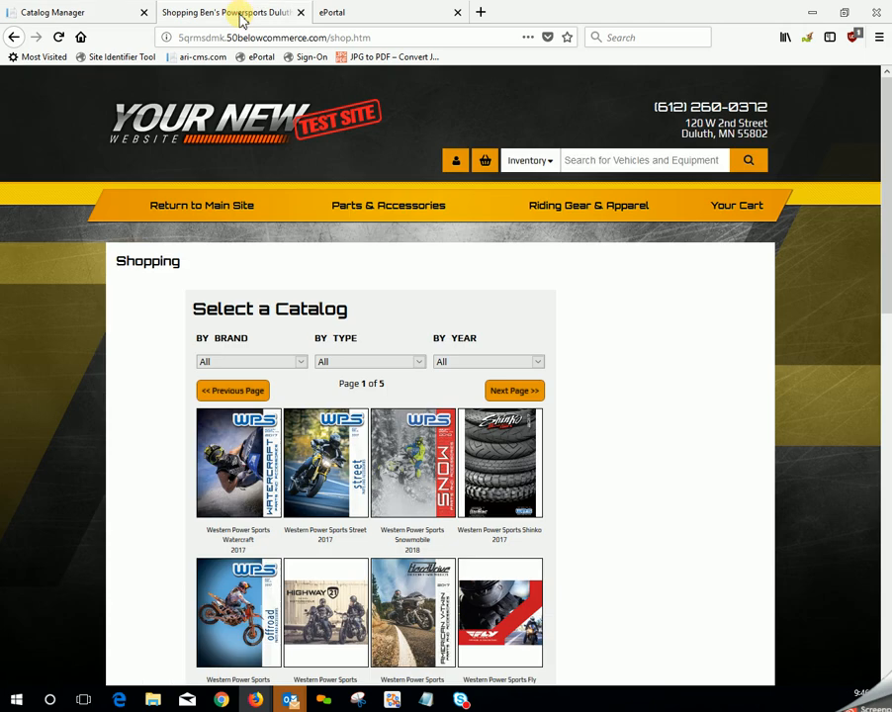
click(59, 39)
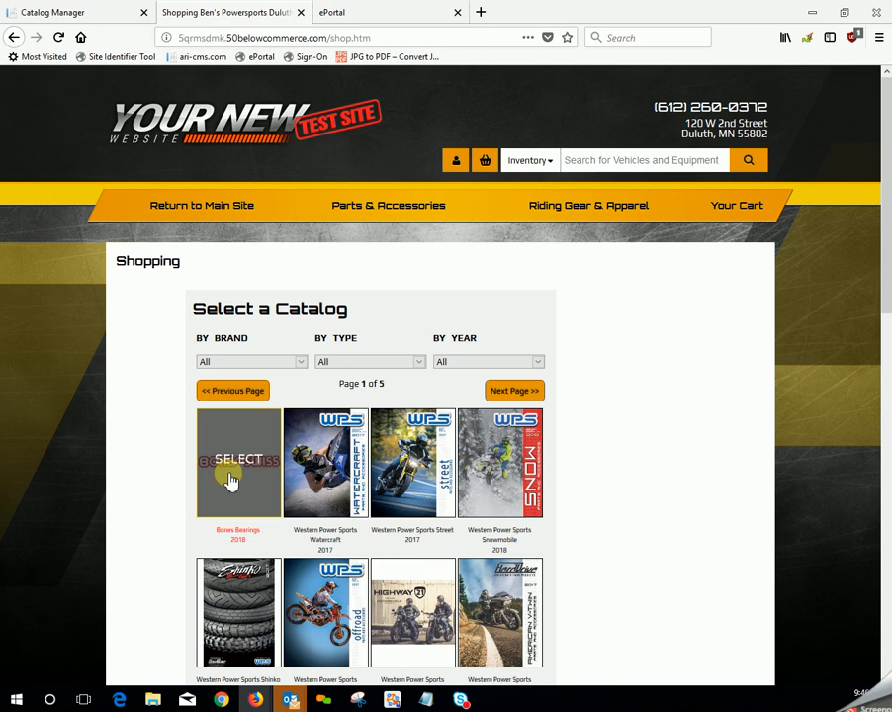
click(230, 479)
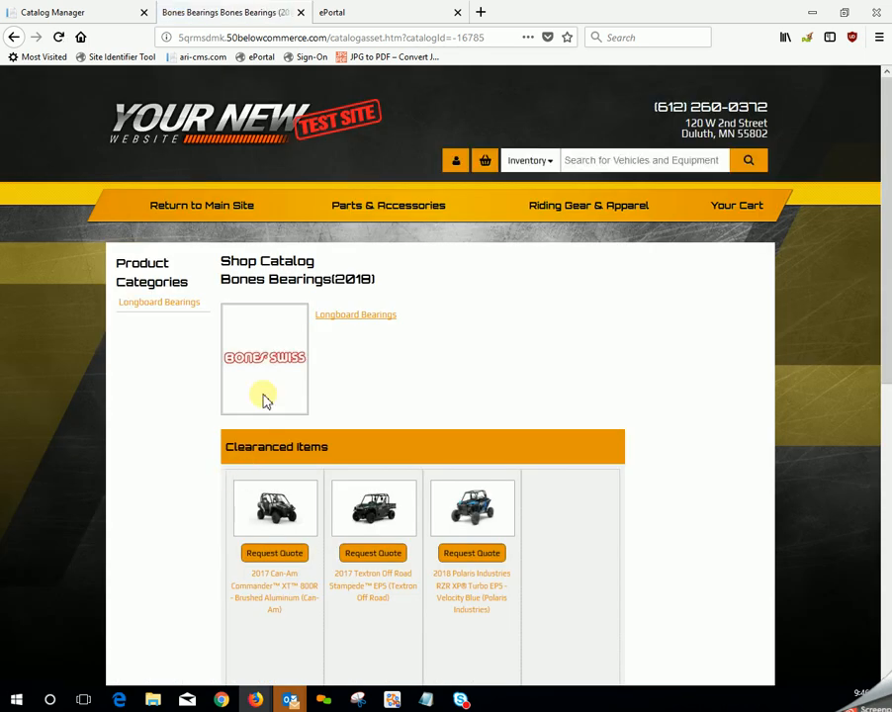
click(353, 323)
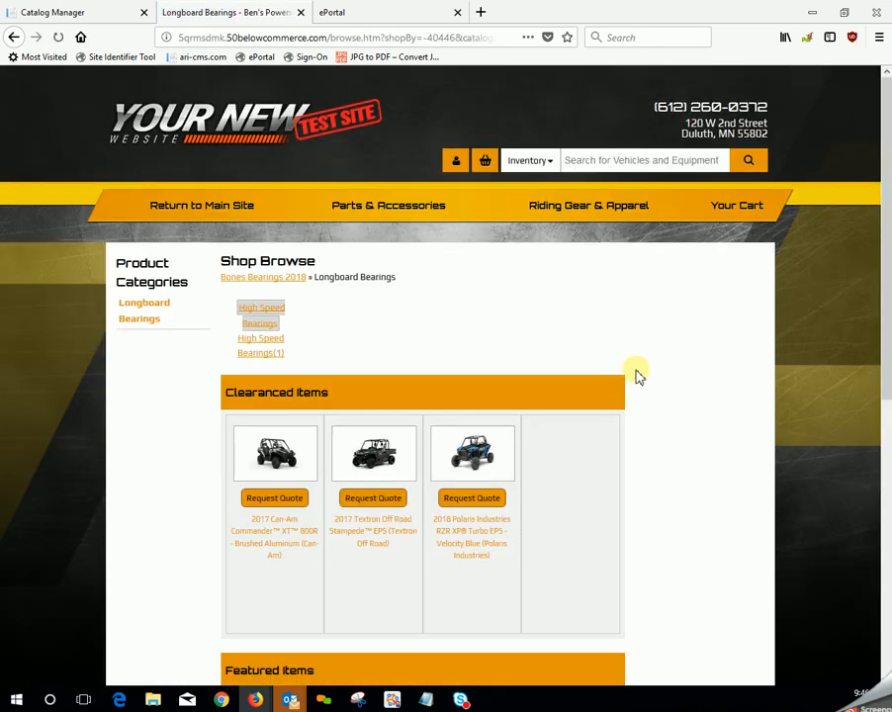
click(261, 324)
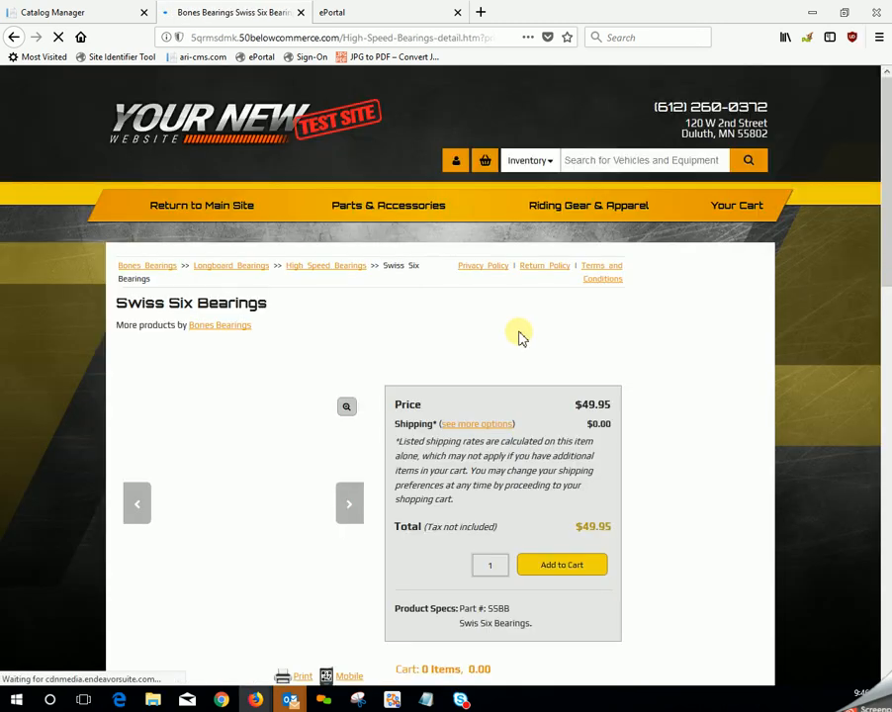
Step: Review the product page's image, price, description and part numbers on the storefront, and return to the Catalog Manager
scroll(357, 535, down, 2)
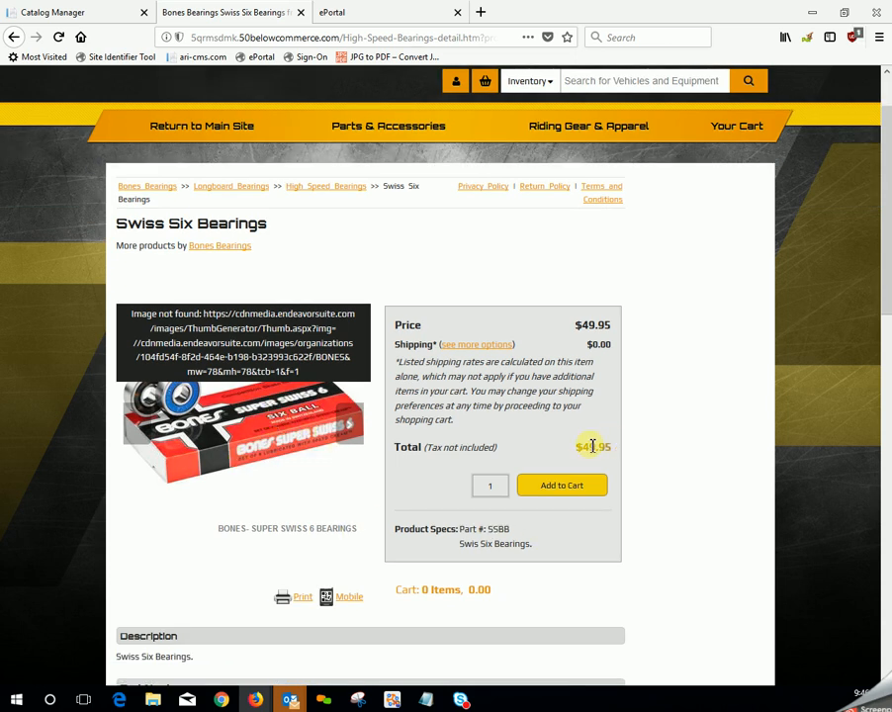
scroll(649, 471, down, 3)
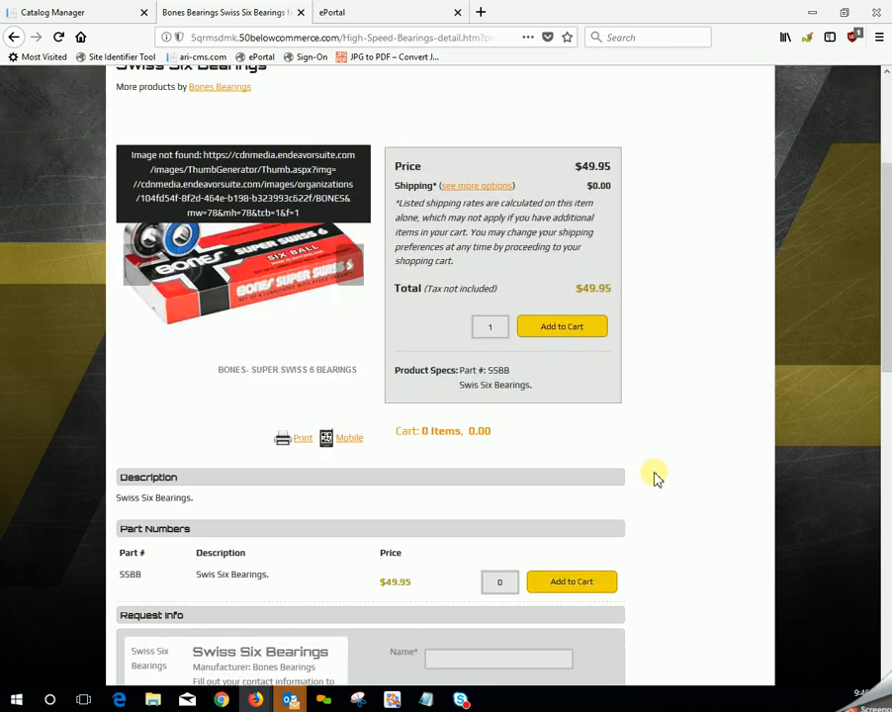
scroll(653, 476, down, 3)
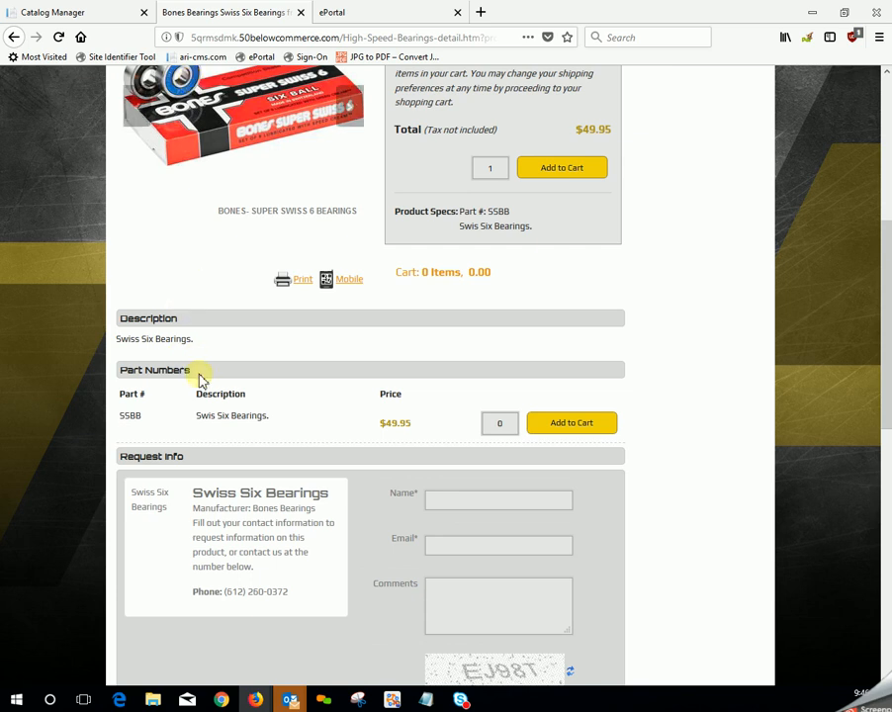
drag(190, 370, 118, 370)
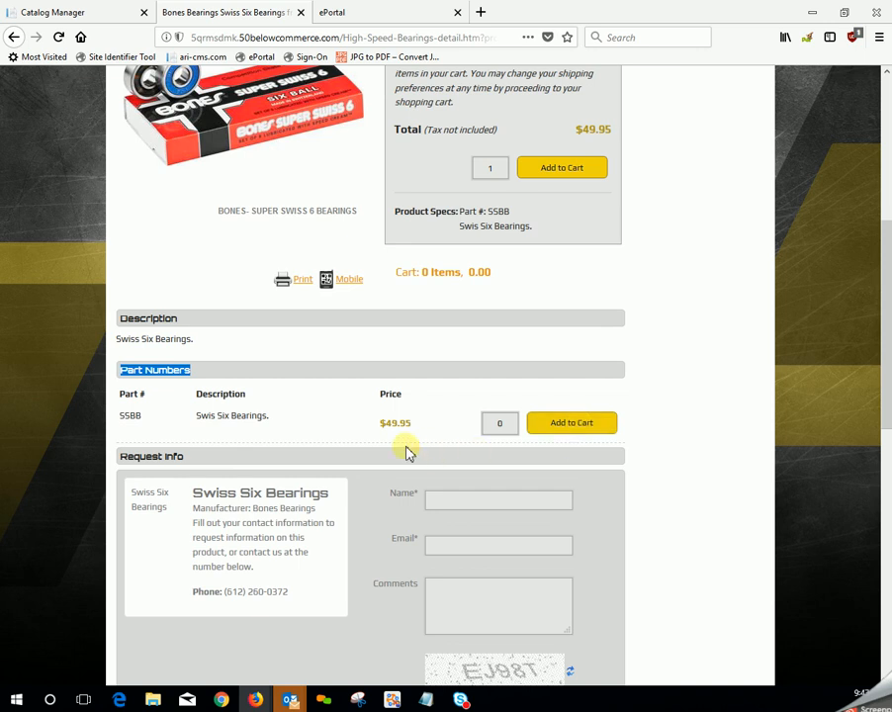
click(406, 422)
drag(406, 423, 386, 439)
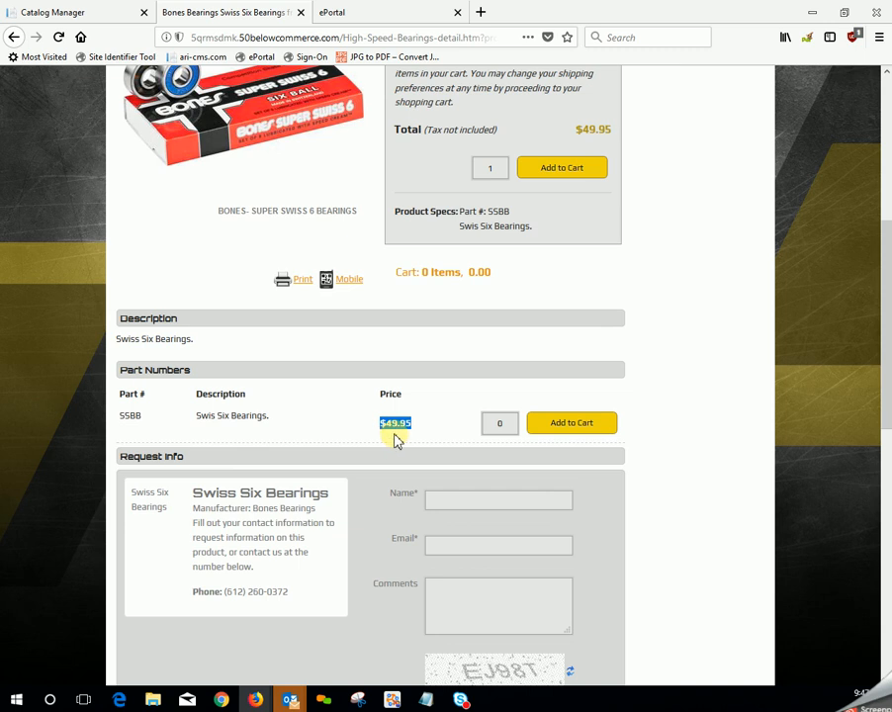
scroll(634, 436, up, 3)
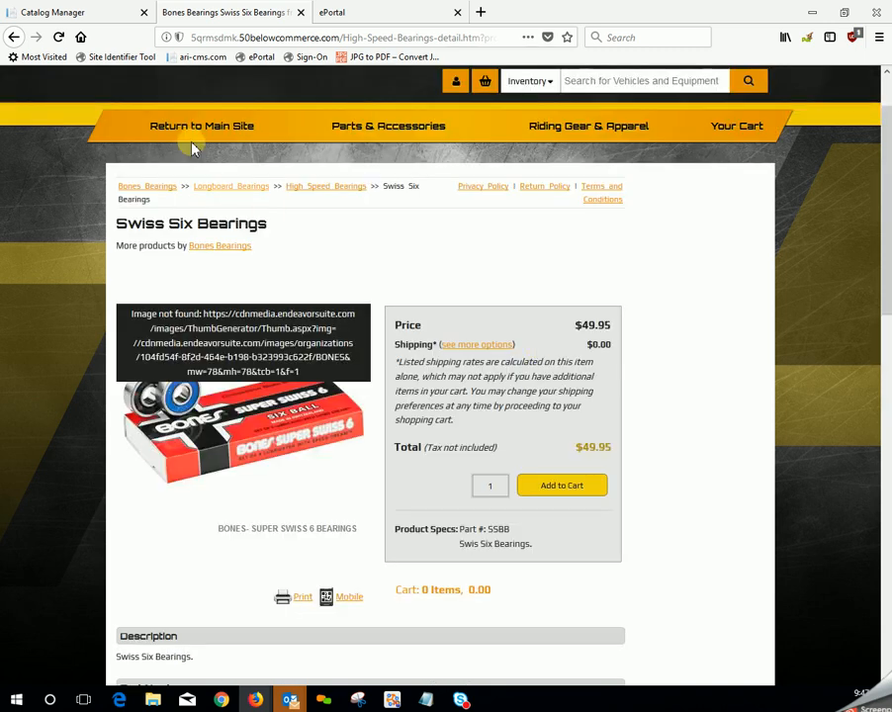
click(95, 15)
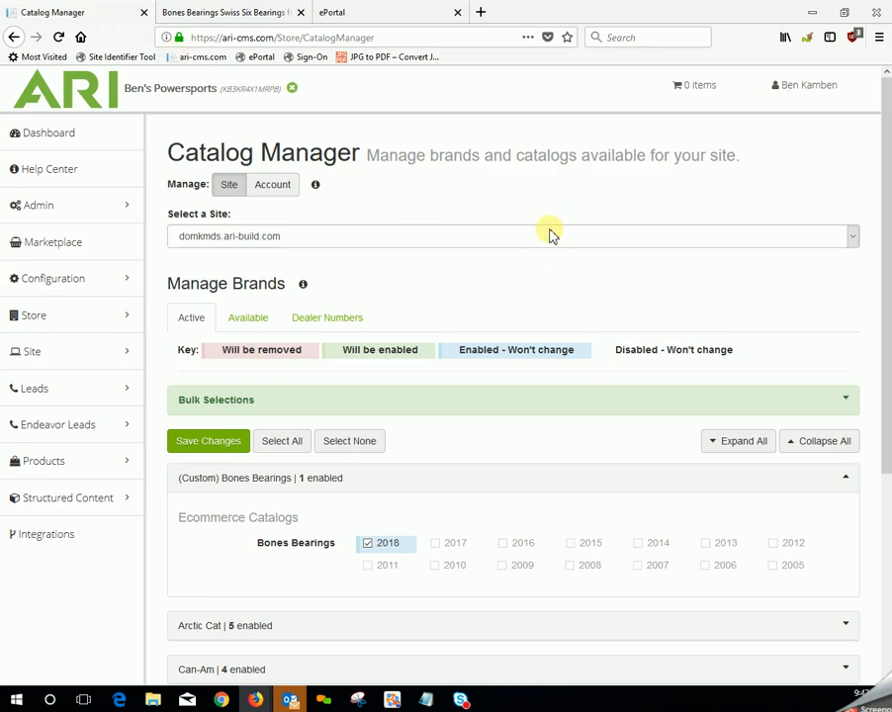